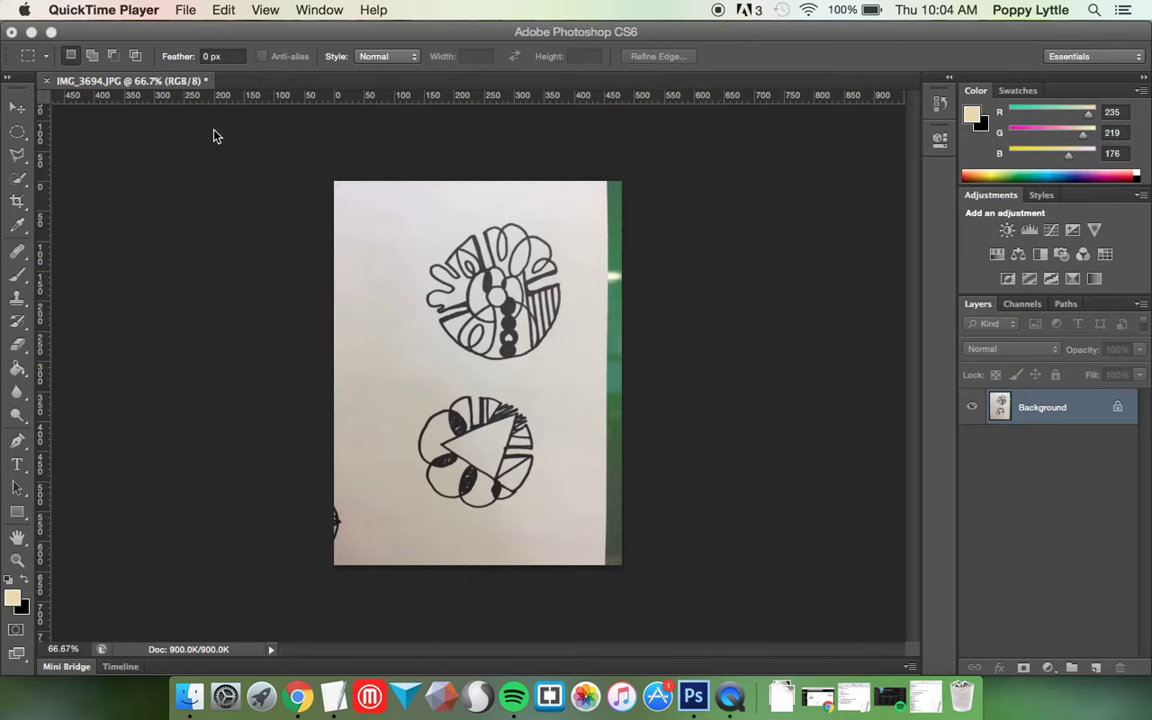
Apply a Brightness/Contrast adjustment to the photo with brightness 150 and contrast at its maximum
{"action": "left_click", "coordinate": [214, 99]}
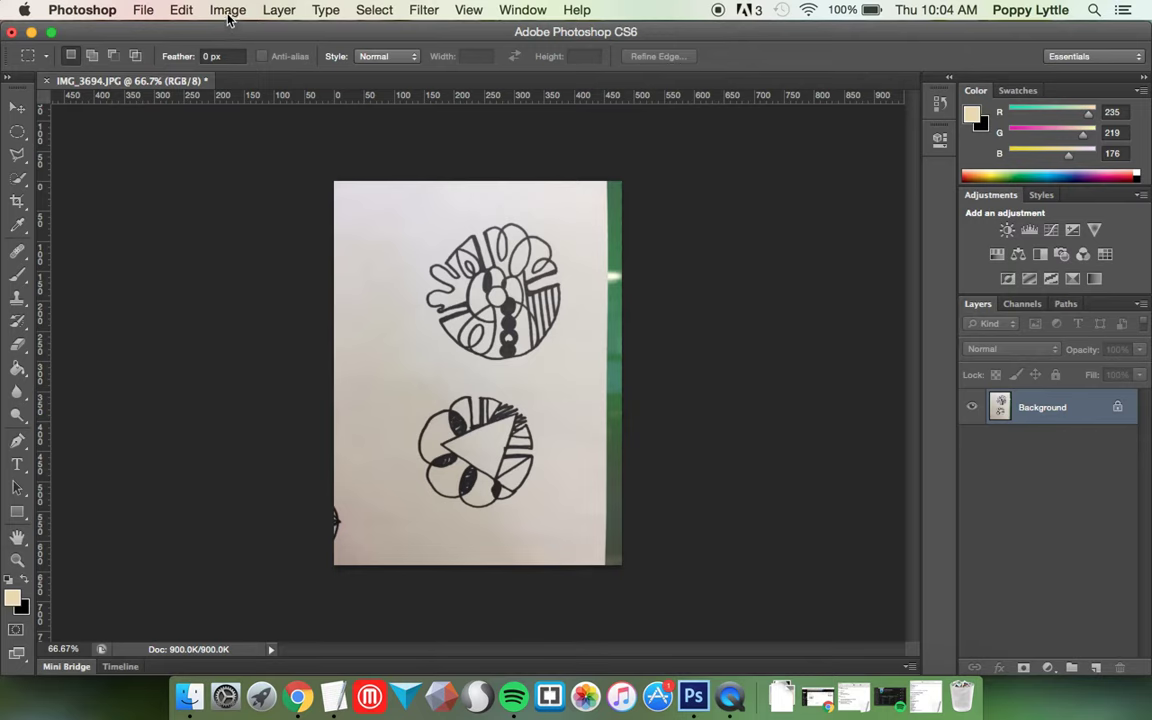
{"action": "left_click", "coordinate": [228, 12]}
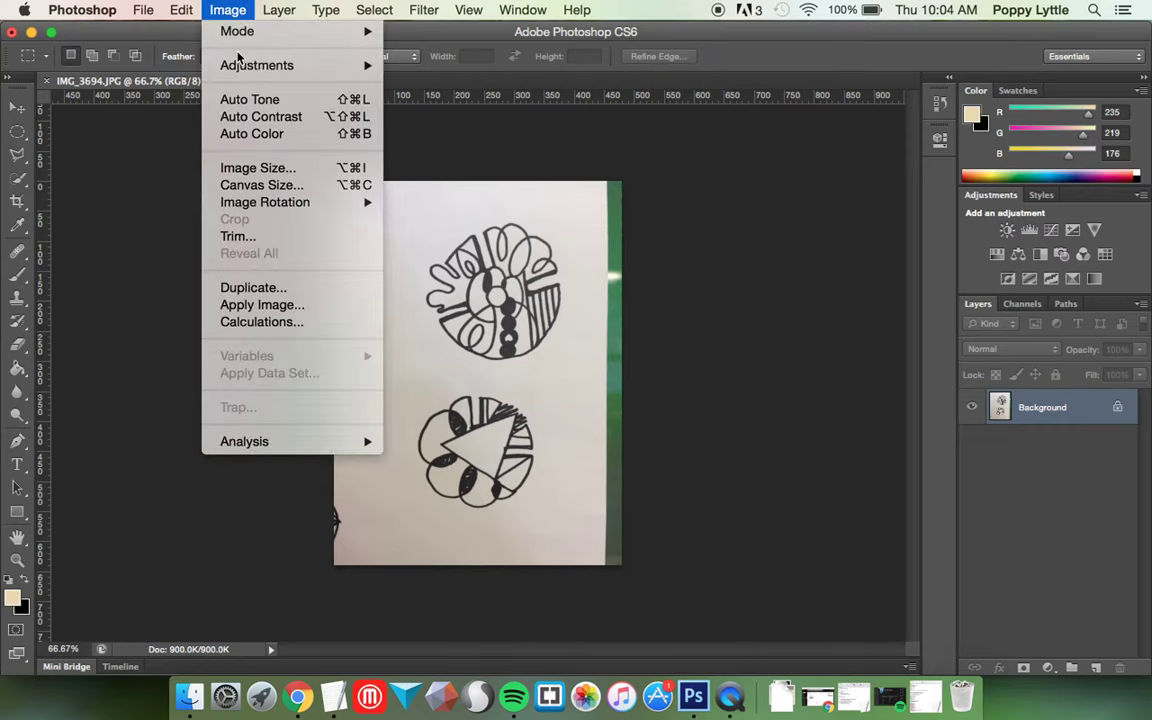
{"action": "mouse_move", "coordinate": [217, 64]}
{"action": "left_click", "coordinate": [520, 65]}
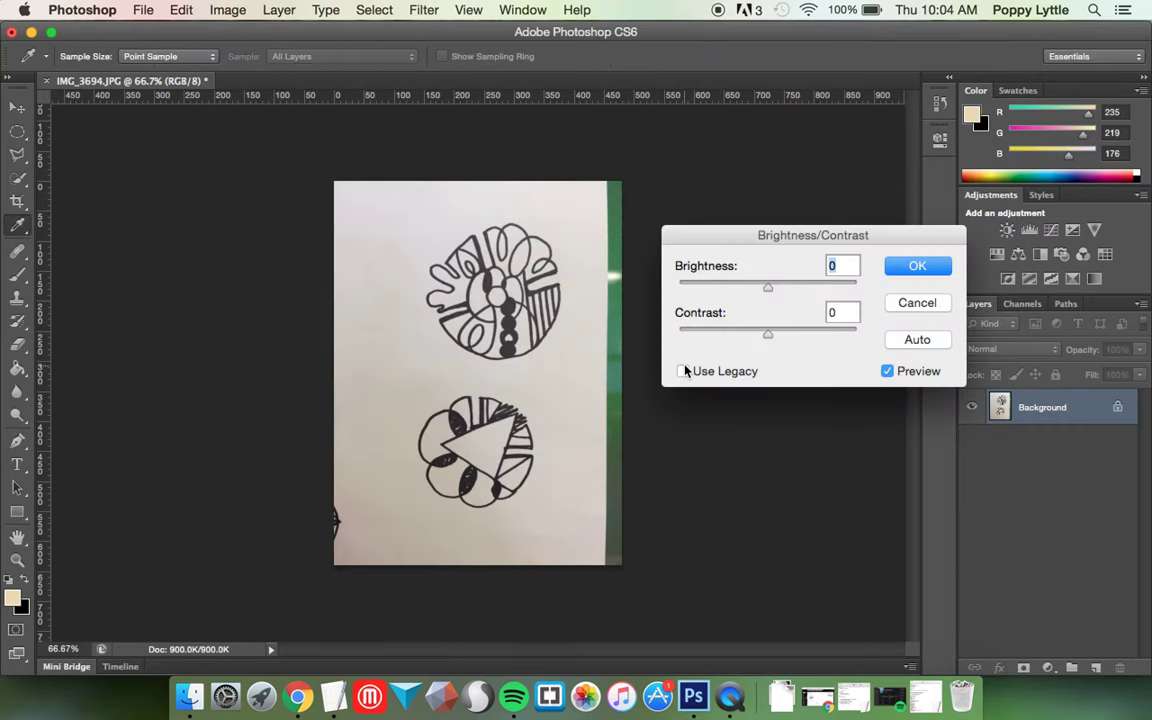
{"action": "left_click_drag", "start_coordinate": [767, 287], "coordinate": [879, 292]}
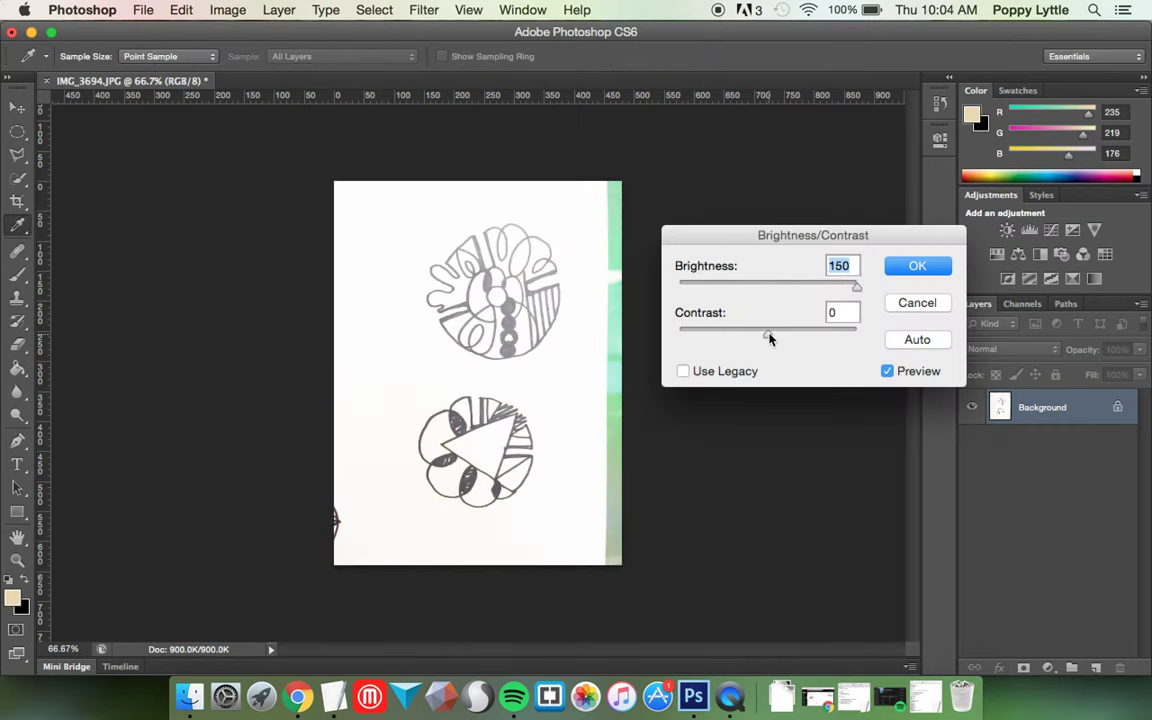
{"action": "left_click_drag", "start_coordinate": [769, 339], "coordinate": [887, 334]}
{"action": "left_click", "coordinate": [913, 265]}
{"action": "key", "text": "m"}
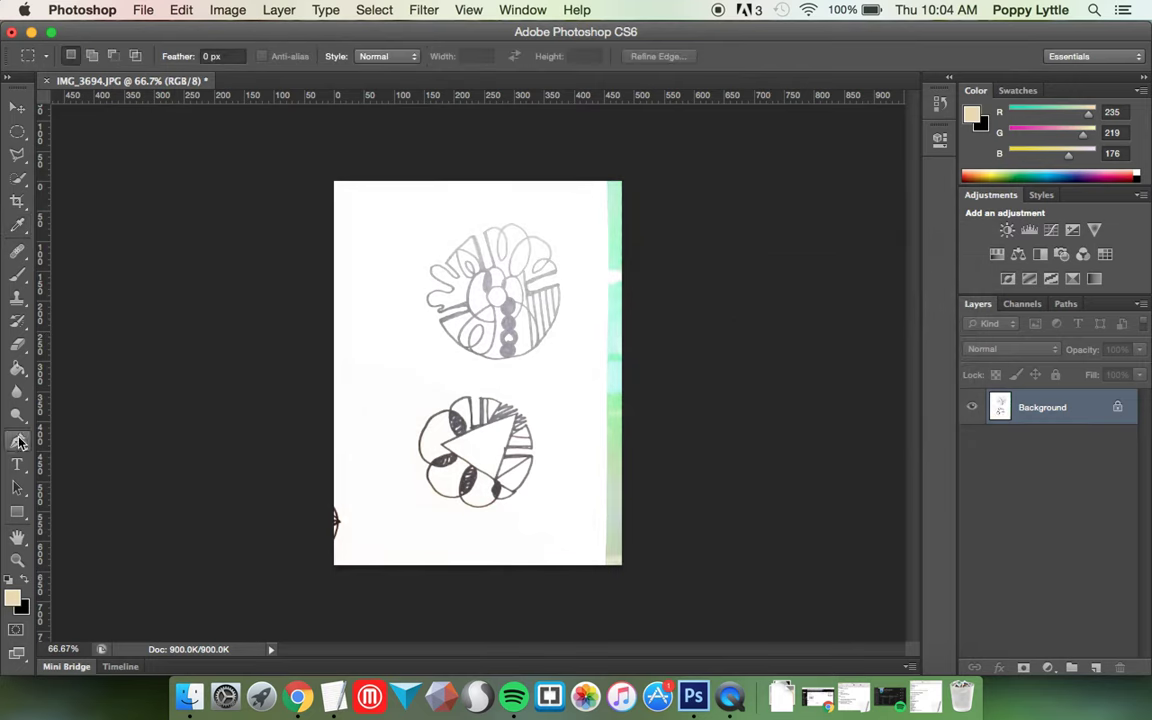
Crop the photo tightly around the lower flower drawing, making the crop about 214 px high
{"action": "left_click", "coordinate": [17, 201]}
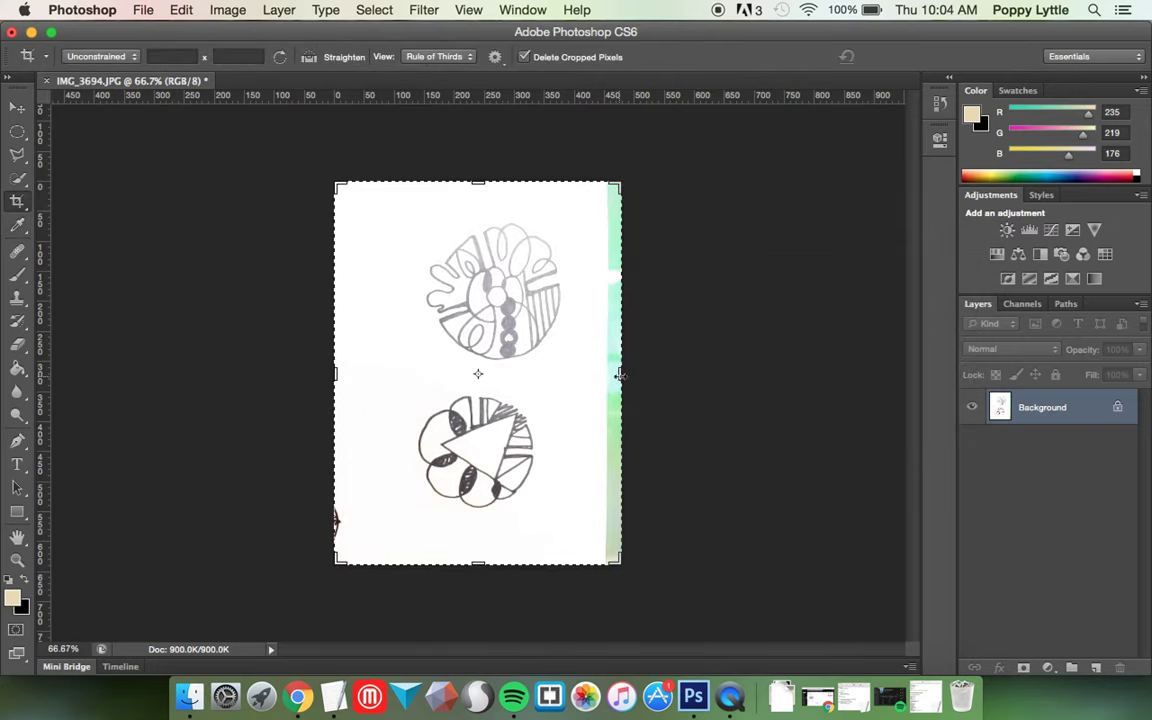
{"action": "mouse_move", "coordinate": [620, 375]}
{"action": "left_mouse_down"}
{"action": "mouse_move", "coordinate": [600, 362]}
{"action": "mouse_move", "coordinate": [609, 375]}
{"action": "left_mouse_up"}
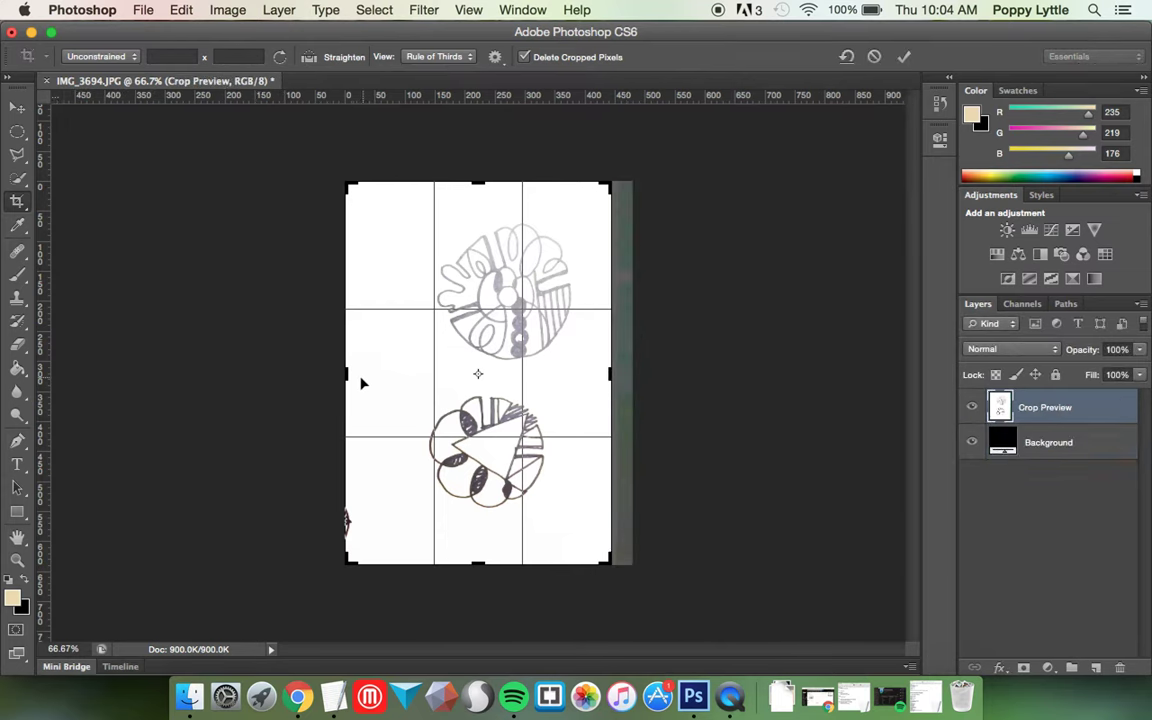
{"action": "left_click_drag", "start_coordinate": [347, 375], "coordinate": [395, 376]}
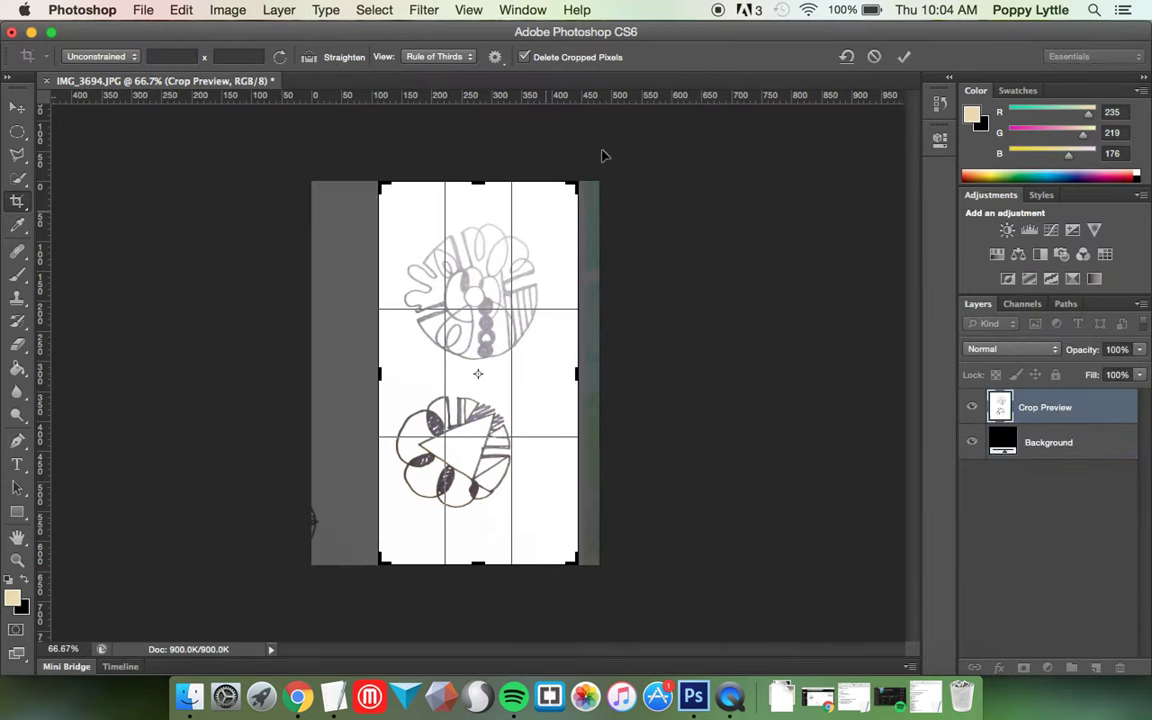
{"action": "left_click_drag", "start_coordinate": [470, 186], "coordinate": [484, 300]}
{"action": "left_click_drag", "start_coordinate": [484, 468], "coordinate": [486, 430]}
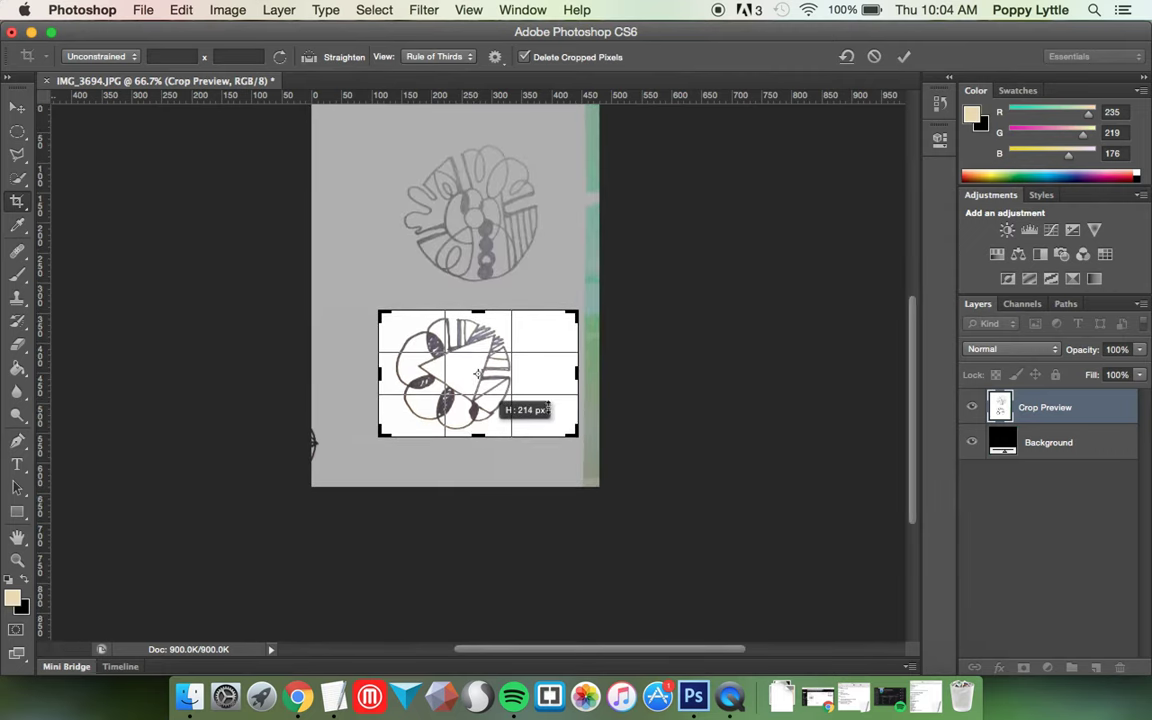
{"action": "left_click_drag", "start_coordinate": [577, 374], "coordinate": [551, 376]}
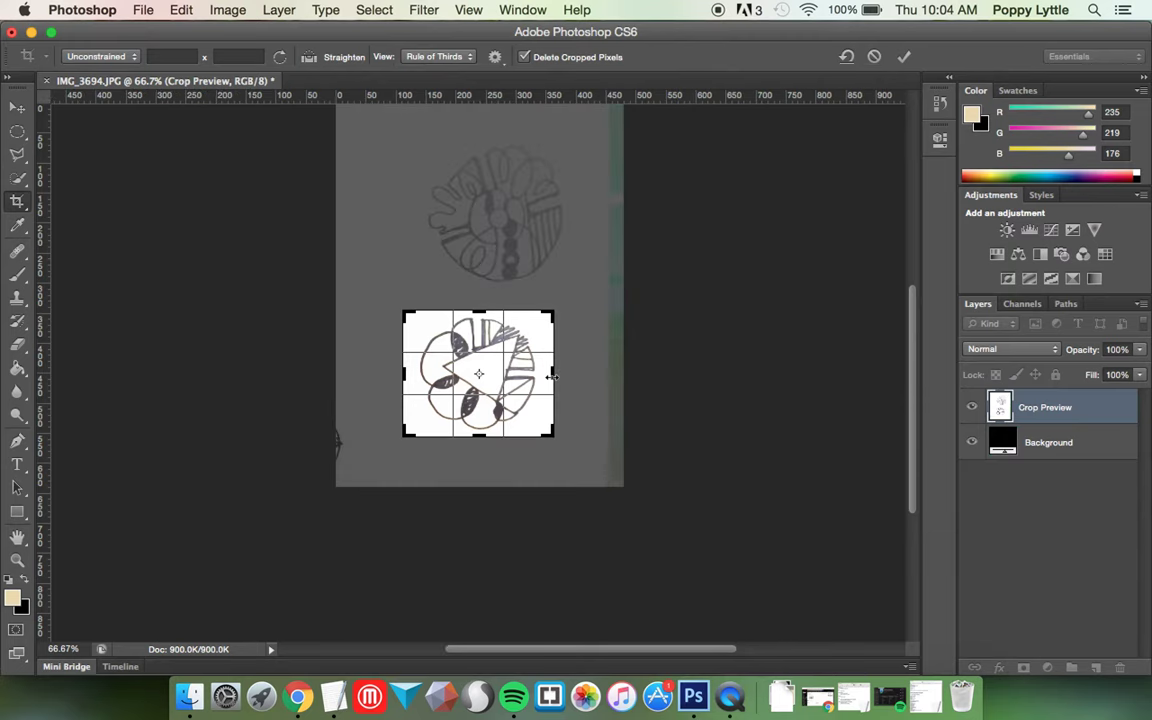
{"action": "key", "text": "Return"}
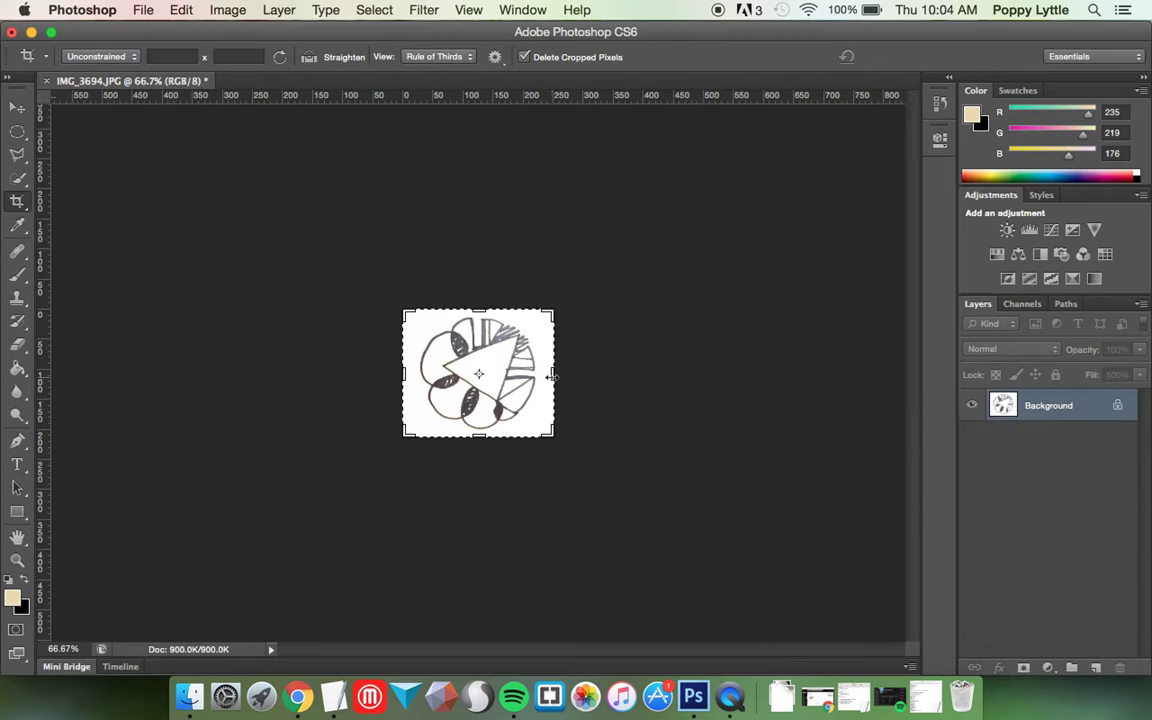
Apply a Levels adjustment to the cropped drawing with black input level 78 and midtones 0.19
{"action": "left_click", "coordinate": [228, 11]}
{"action": "mouse_move", "coordinate": [252, 66]}
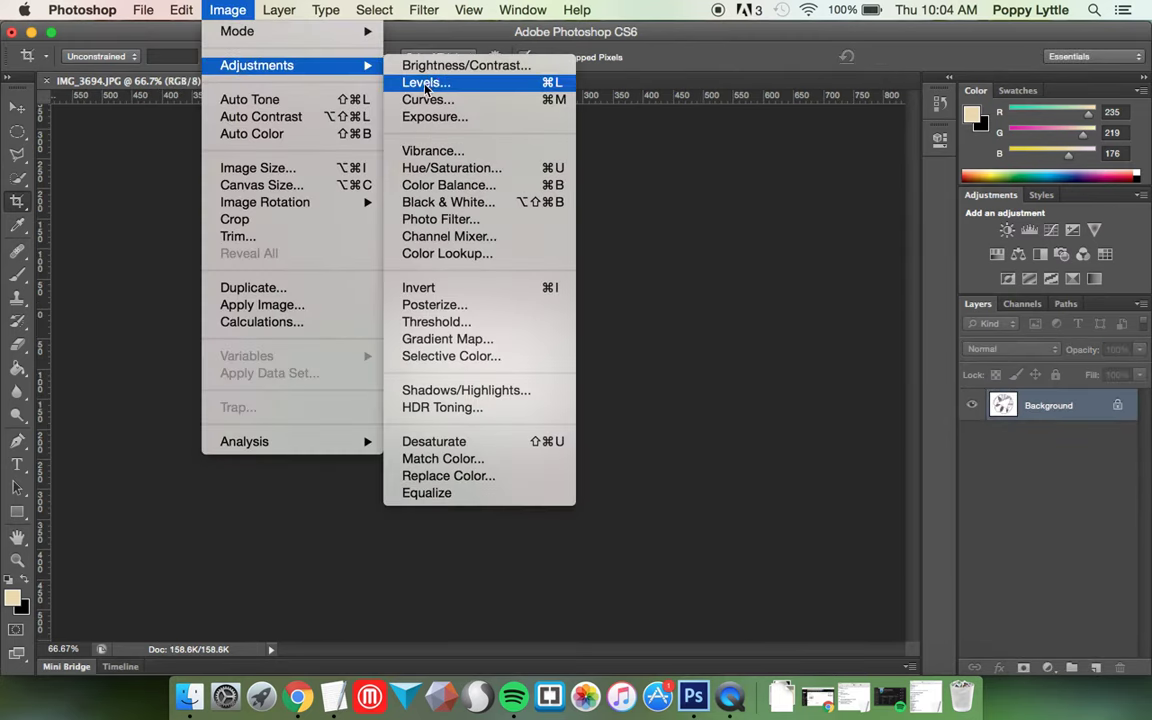
{"action": "left_click", "coordinate": [420, 82]}
{"action": "left_click_drag", "start_coordinate": [627, 362], "coordinate": [697, 362]}
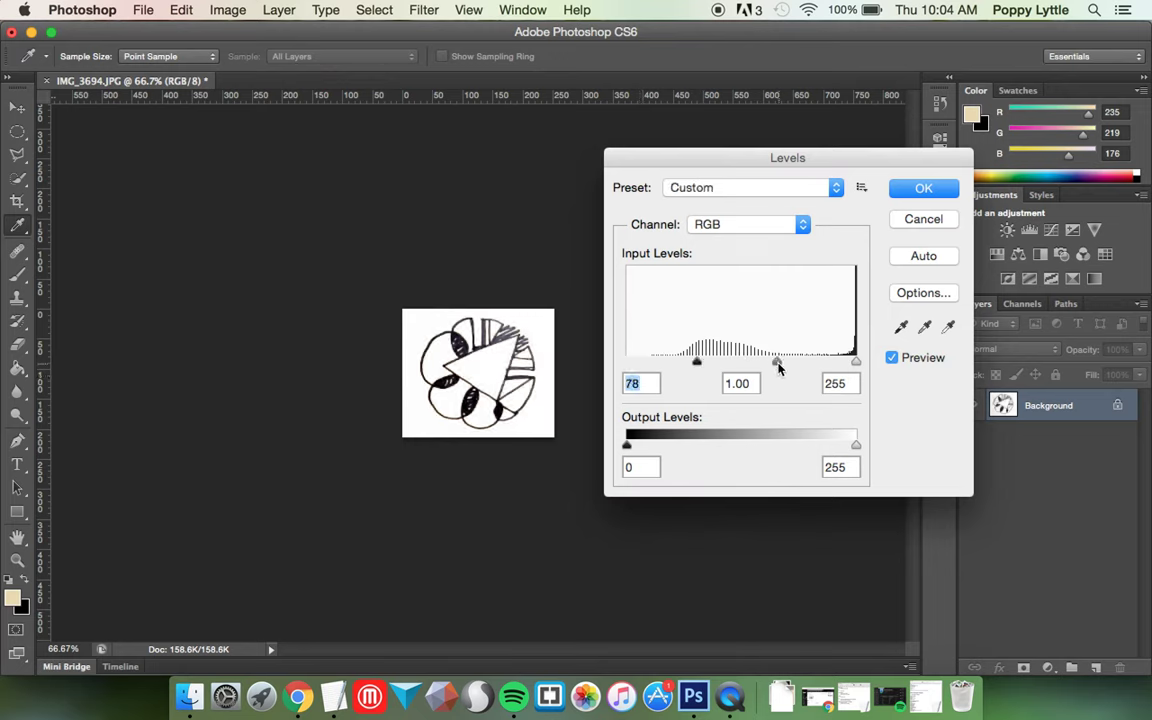
{"action": "left_click_drag", "start_coordinate": [772, 362], "coordinate": [825, 370]}
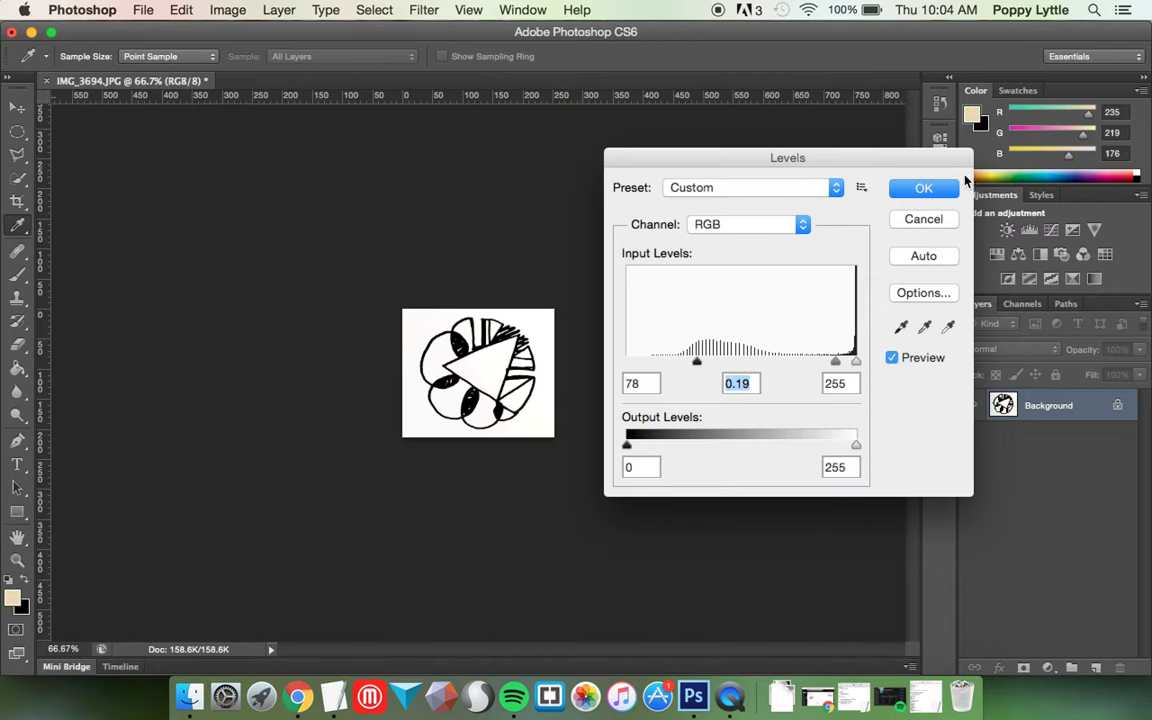
{"action": "left_click", "coordinate": [923, 188]}
{"action": "key", "text": "c"}
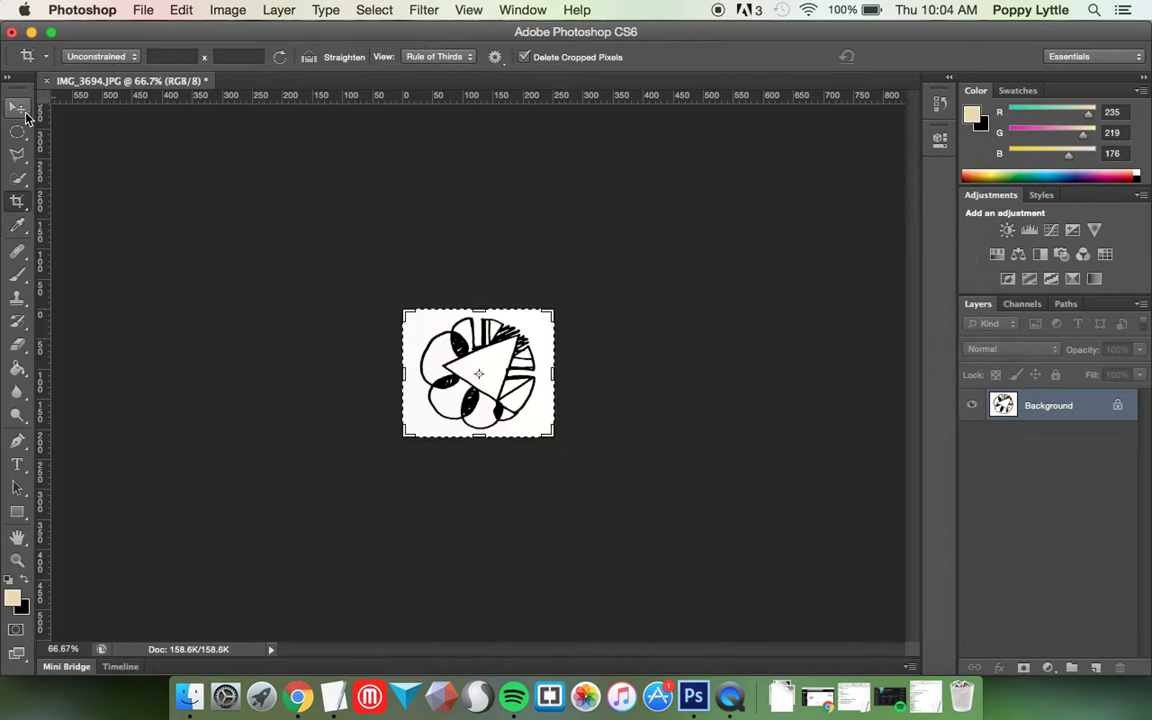
Save the drawing as a JPEG named picture.jpg in the Downloads folder, accepting the JPEG options
{"action": "left_click", "coordinate": [17, 107]}
{"action": "left_click", "coordinate": [143, 9]}
{"action": "left_click", "coordinate": [165, 219]}
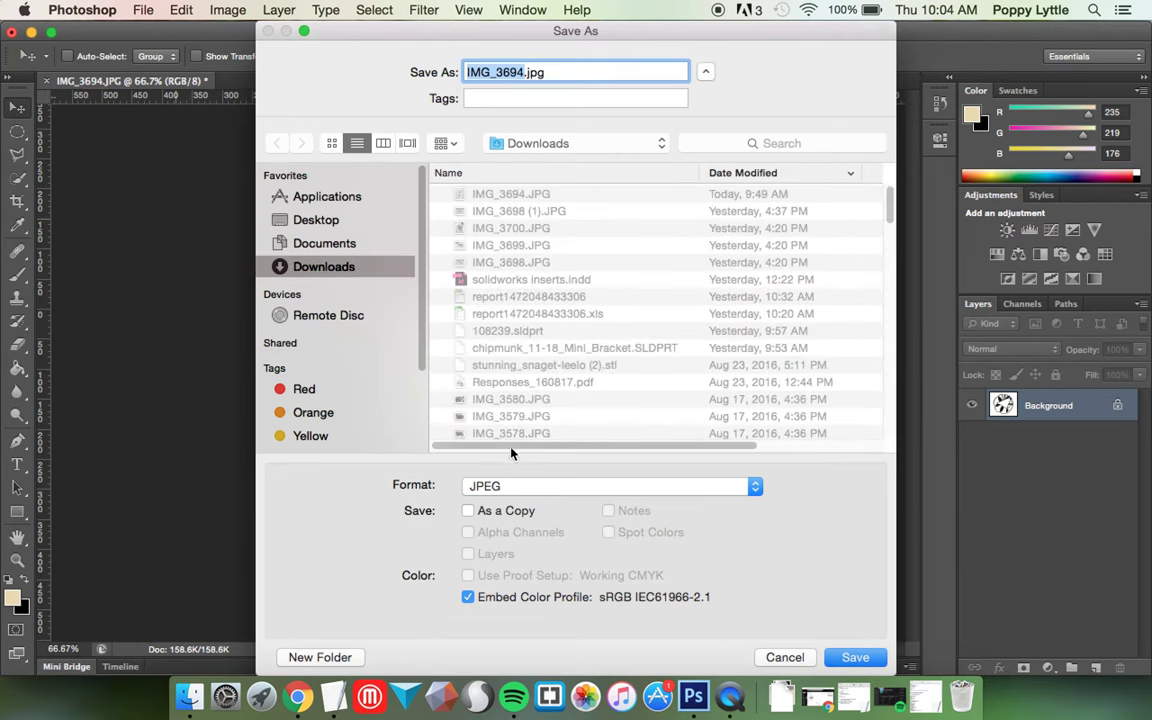
{"action": "key", "text": "BackSpace"}
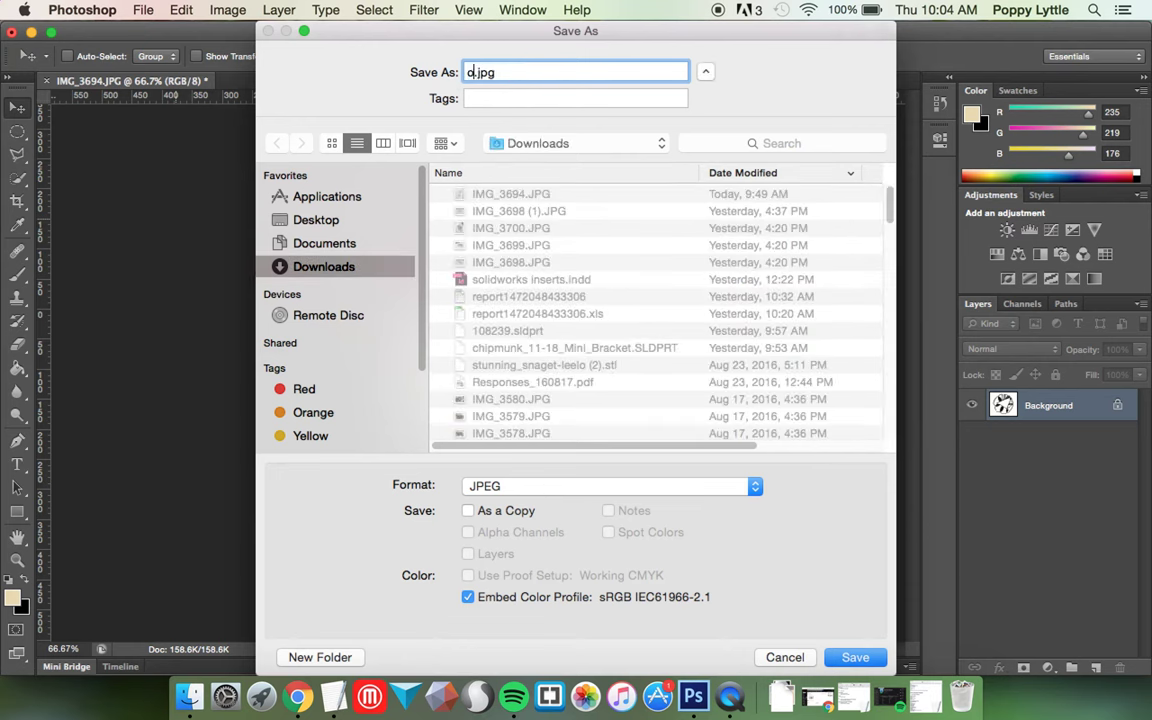
{"action": "type", "text": "picture"}
{"action": "key", "text": "Return"}
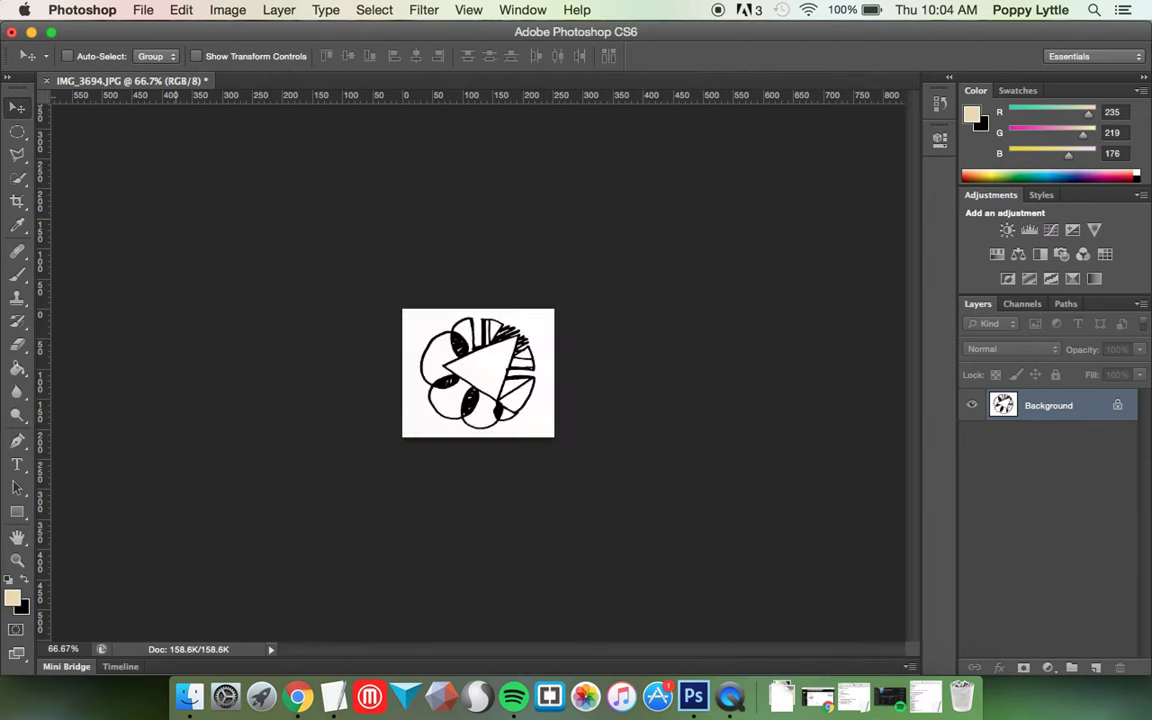
{"action": "key", "text": "Return"}
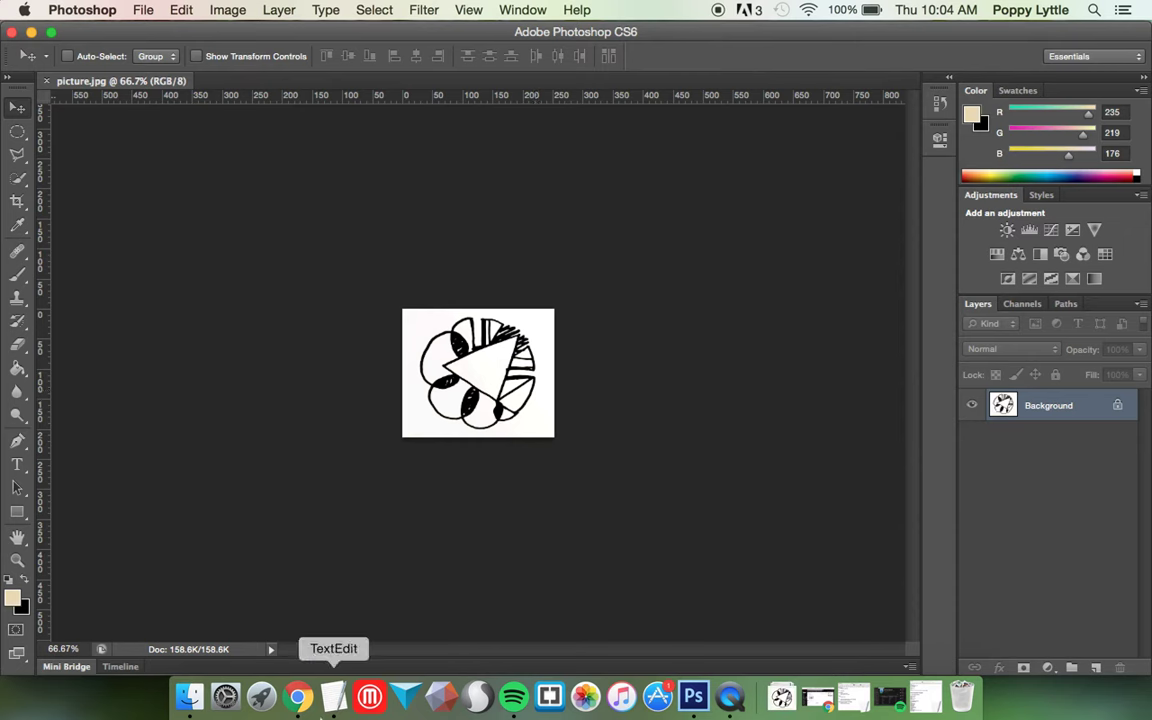
Switch to Chrome, search the web for "svg converter" and bring up the Online SVG image converter page
{"action": "left_click", "coordinate": [297, 697]}
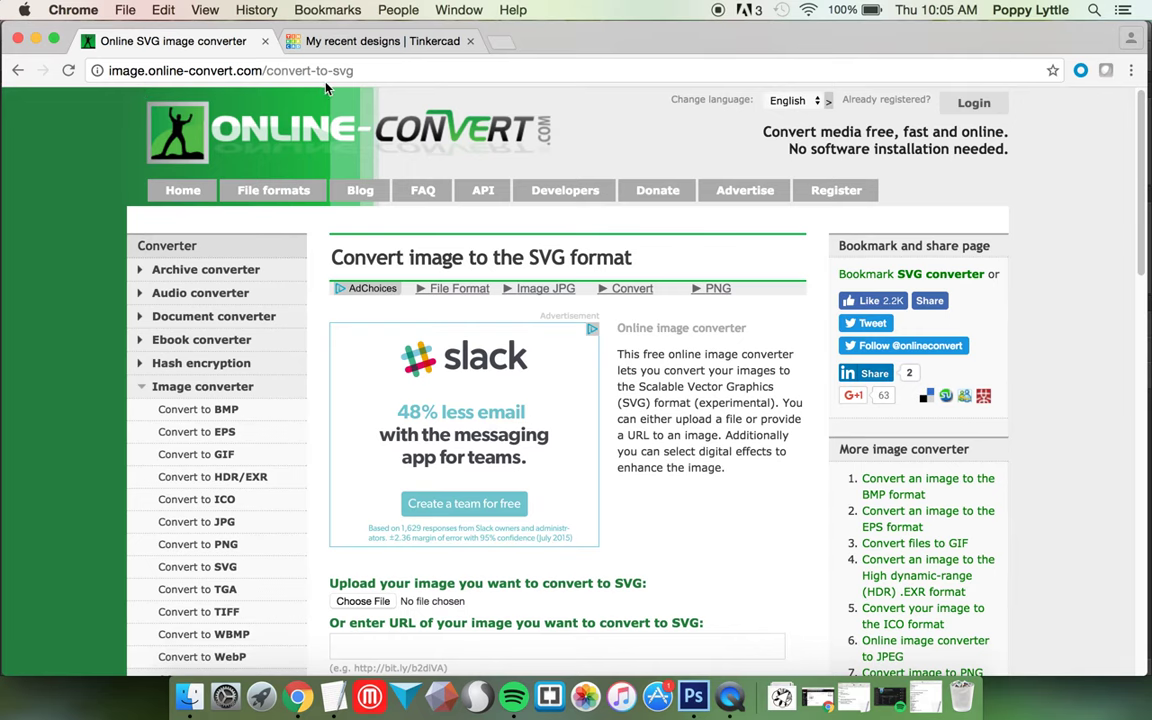
{"action": "left_click", "coordinate": [500, 45]}
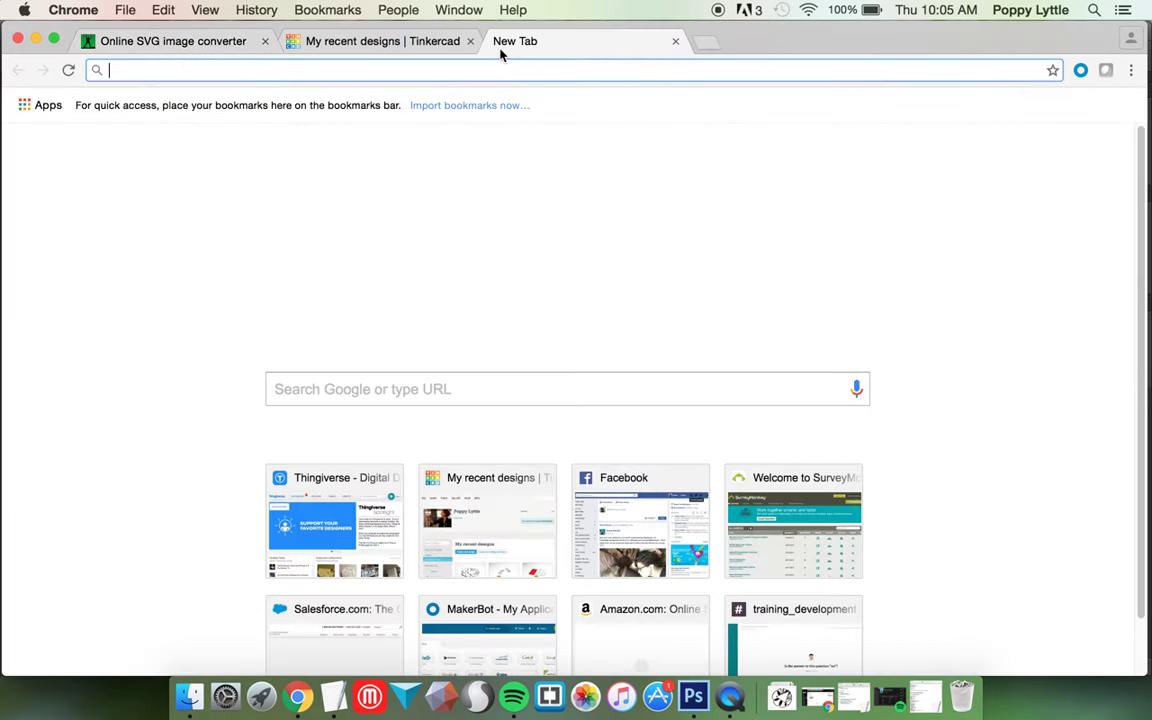
{"action": "type", "text": "svg"}
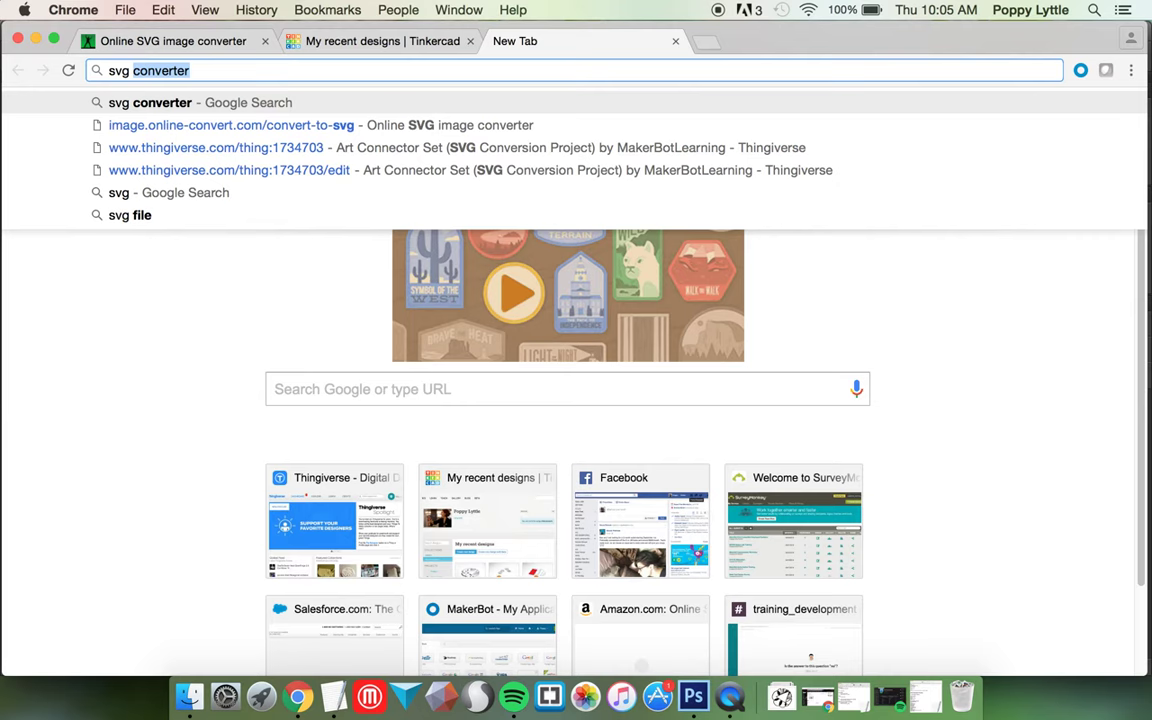
{"action": "left_click", "coordinate": [112, 100]}
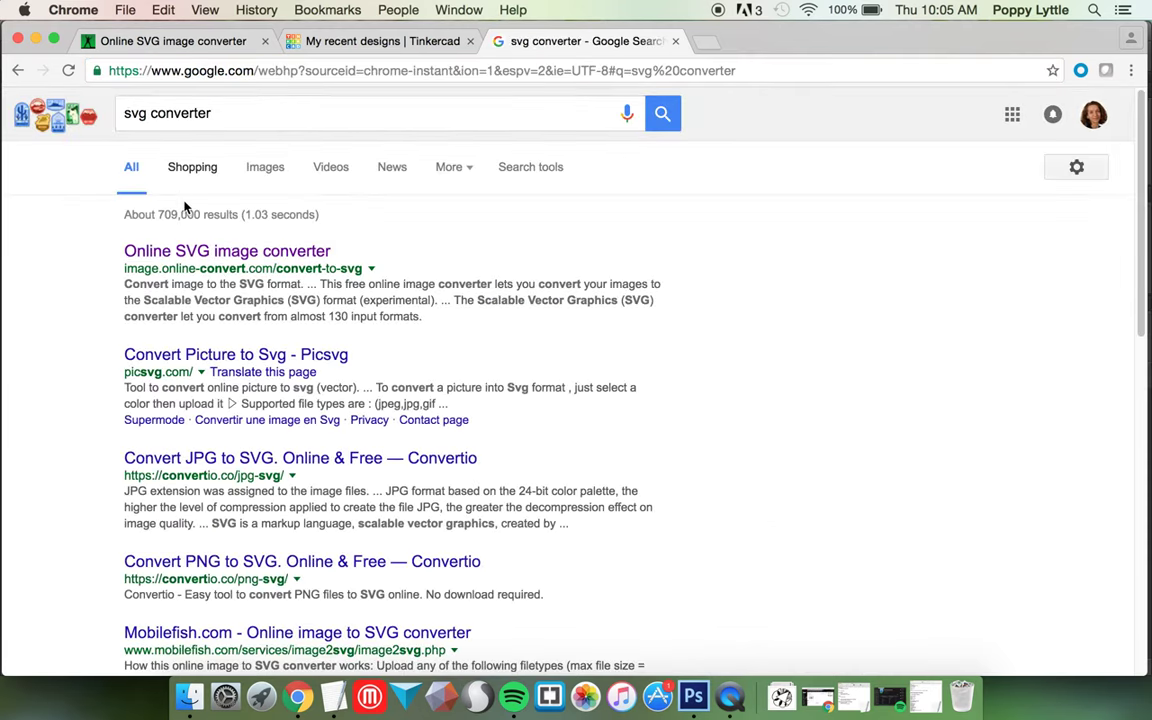
{"action": "left_click", "coordinate": [227, 251]}
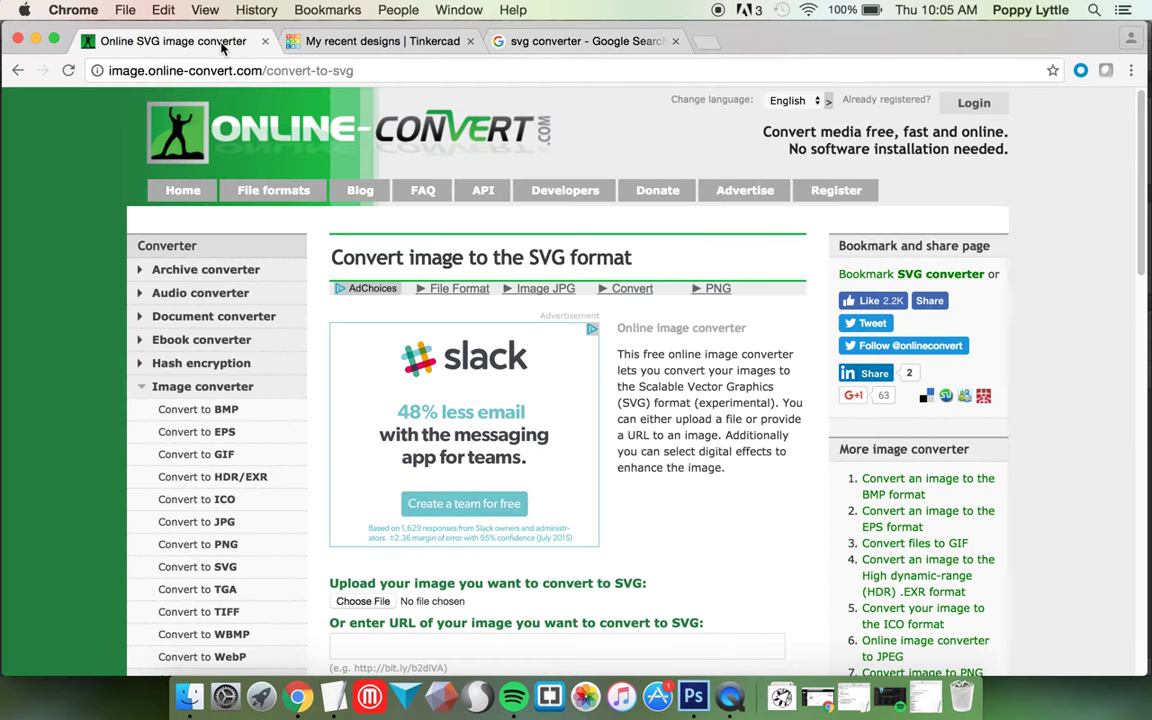
Choose picture.jpg from the Downloads folder as the image to convert to SVG
{"action": "scroll", "coordinate": [779, 460], "scroll_direction": "down", "scroll_amount": 5}
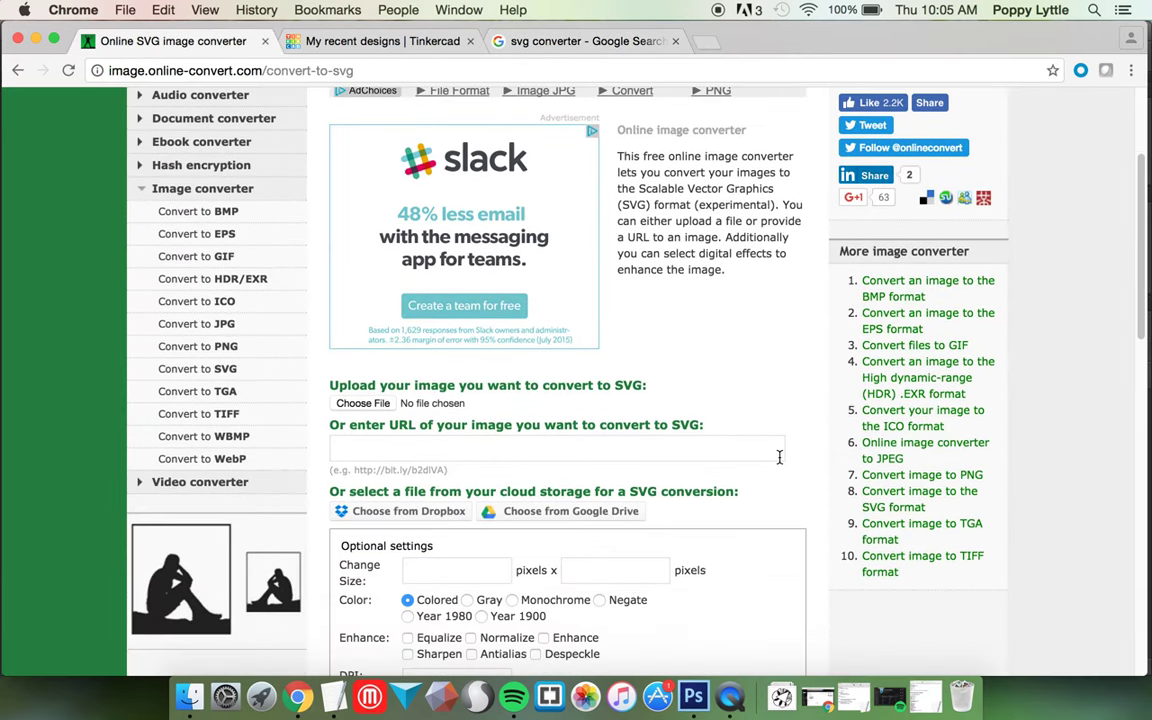
{"action": "scroll", "coordinate": [780, 457], "scroll_direction": "up", "scroll_amount": 4}
{"action": "scroll", "coordinate": [543, 381], "scroll_direction": "down", "scroll_amount": 4}
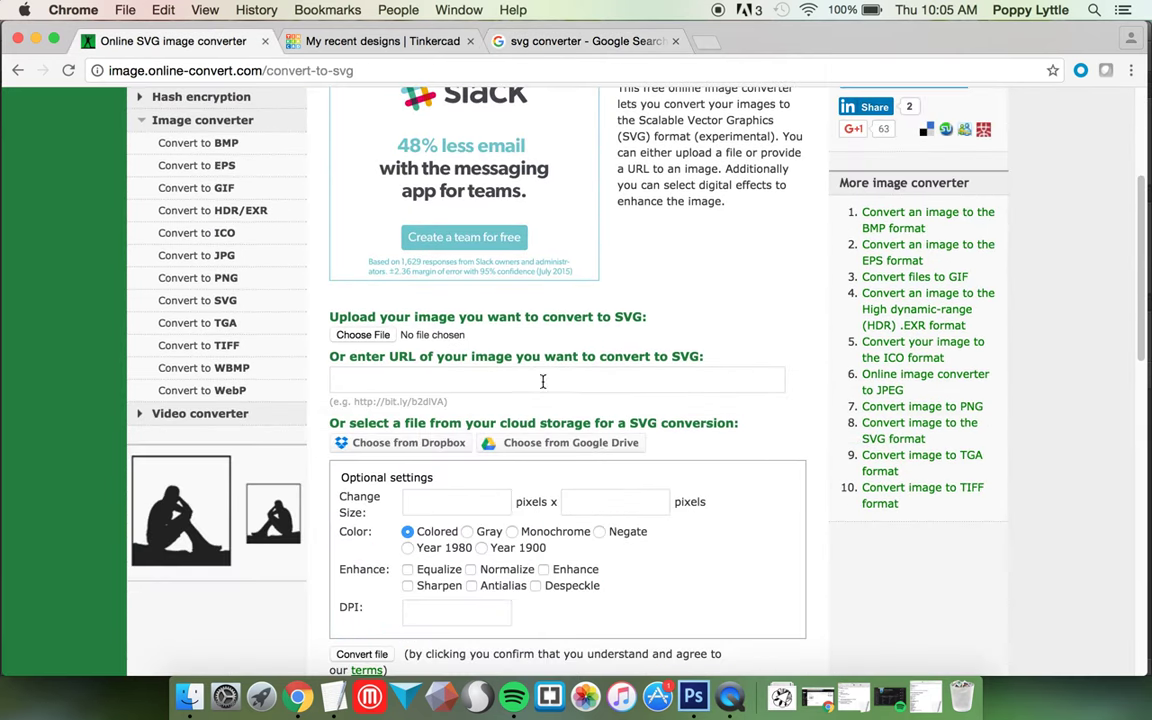
{"action": "left_click", "coordinate": [350, 336]}
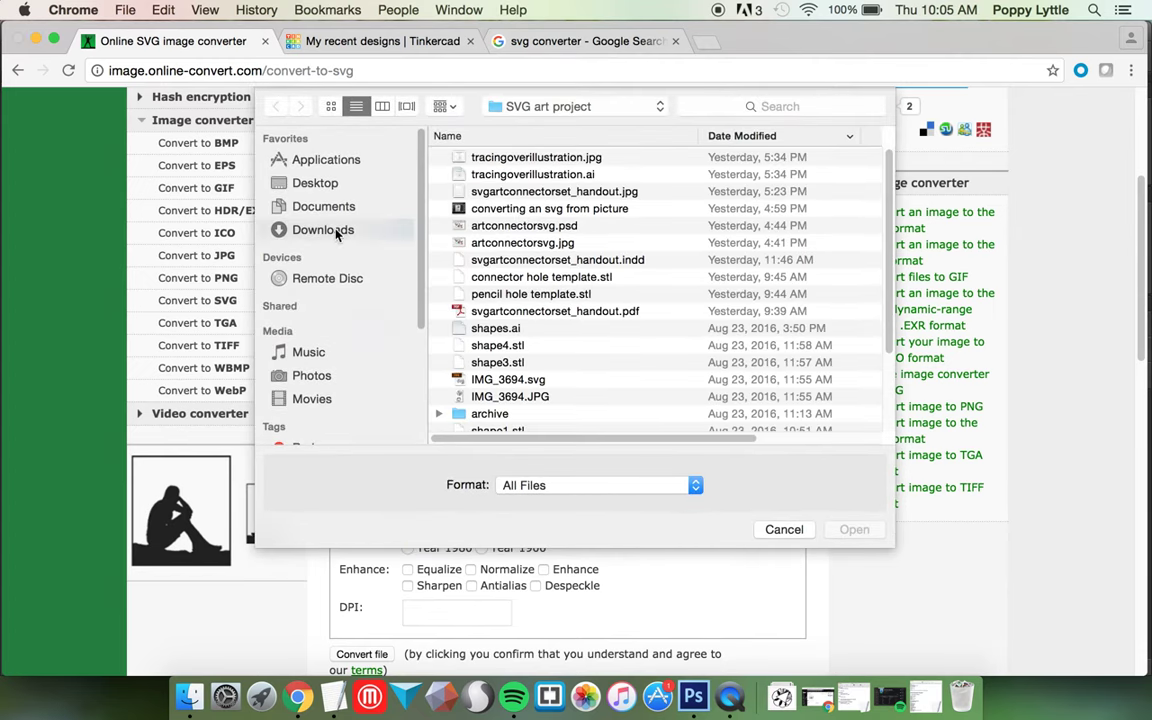
{"action": "left_click", "coordinate": [338, 232]}
{"action": "left_click", "coordinate": [656, 158]}
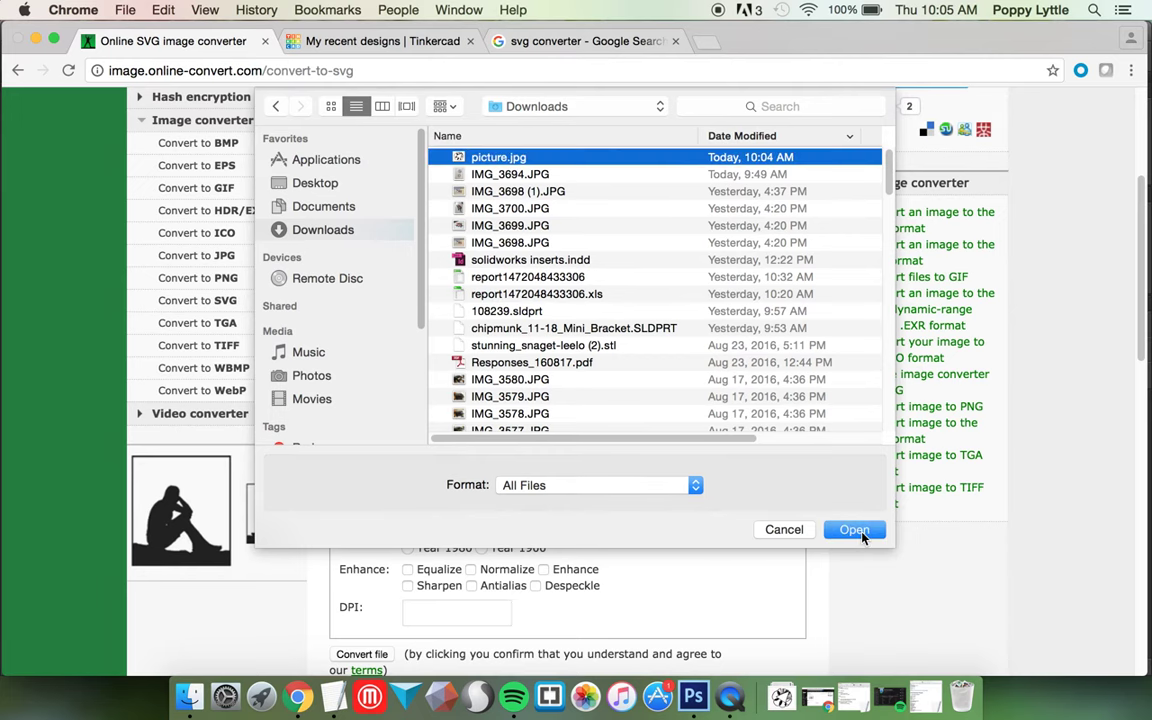
{"action": "left_click", "coordinate": [856, 530]}
Convert the chosen image to SVG with the default optional settings and let picture.svg download
{"action": "scroll", "coordinate": [689, 533], "scroll_direction": "down", "scroll_amount": 3}
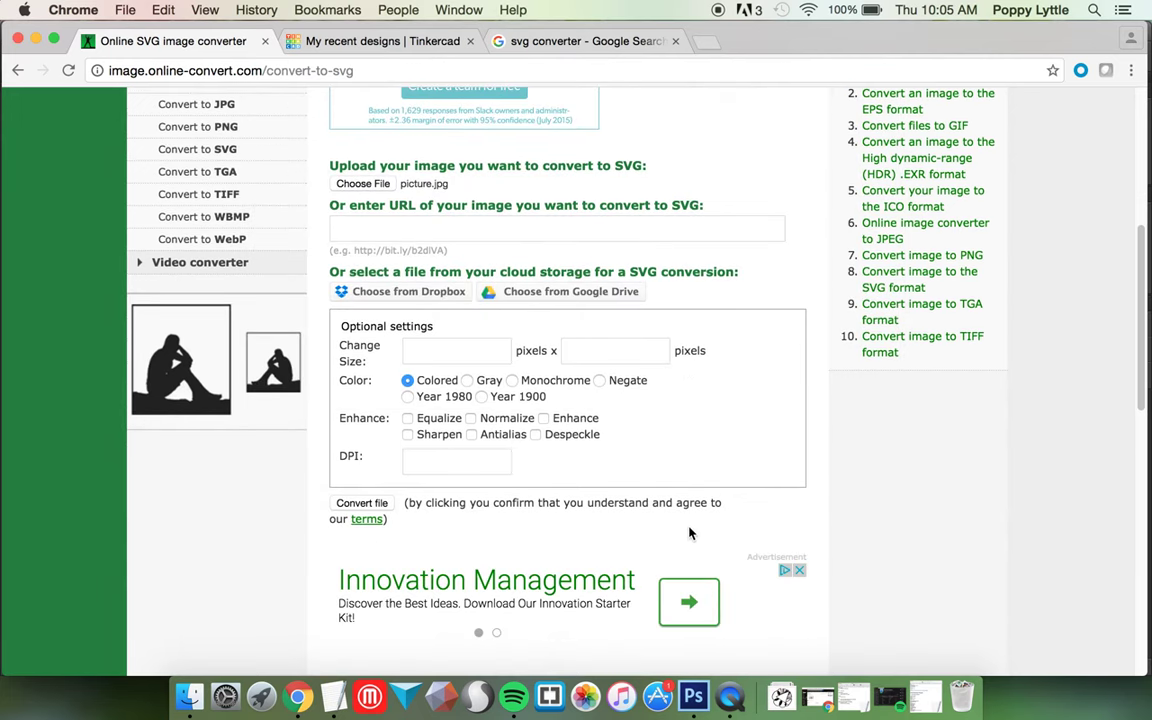
{"action": "left_click", "coordinate": [362, 502]}
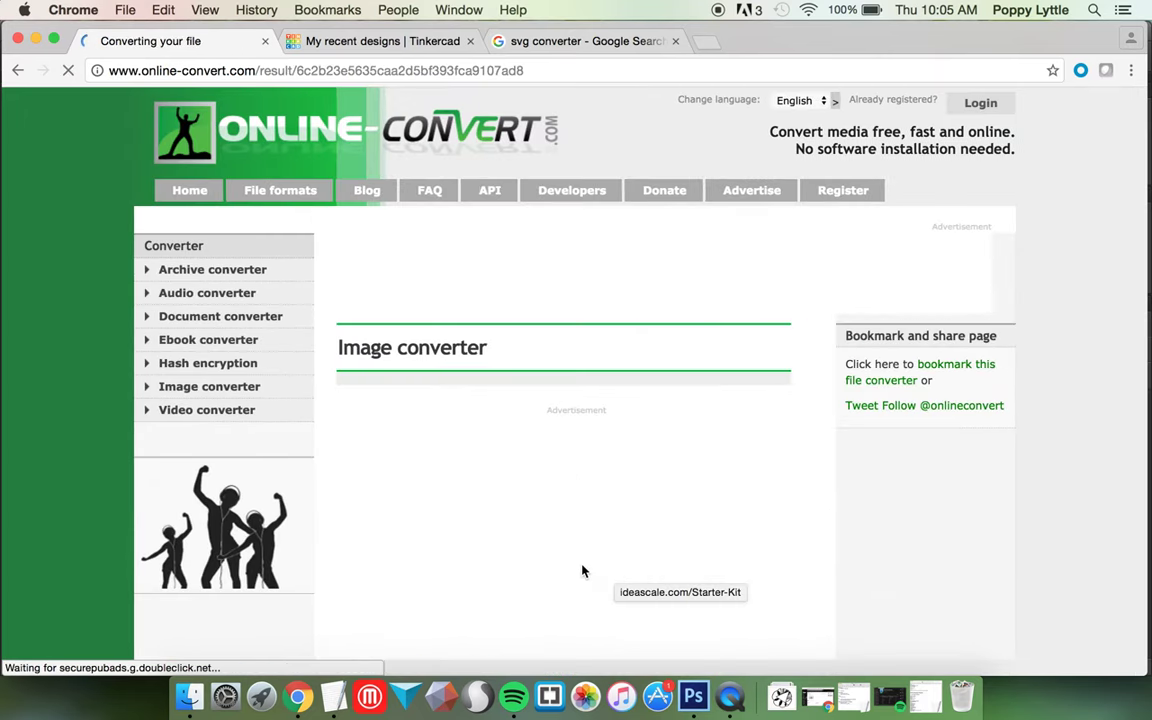
{"action": "scroll", "coordinate": [597, 604], "scroll_direction": "down", "scroll_amount": 3}
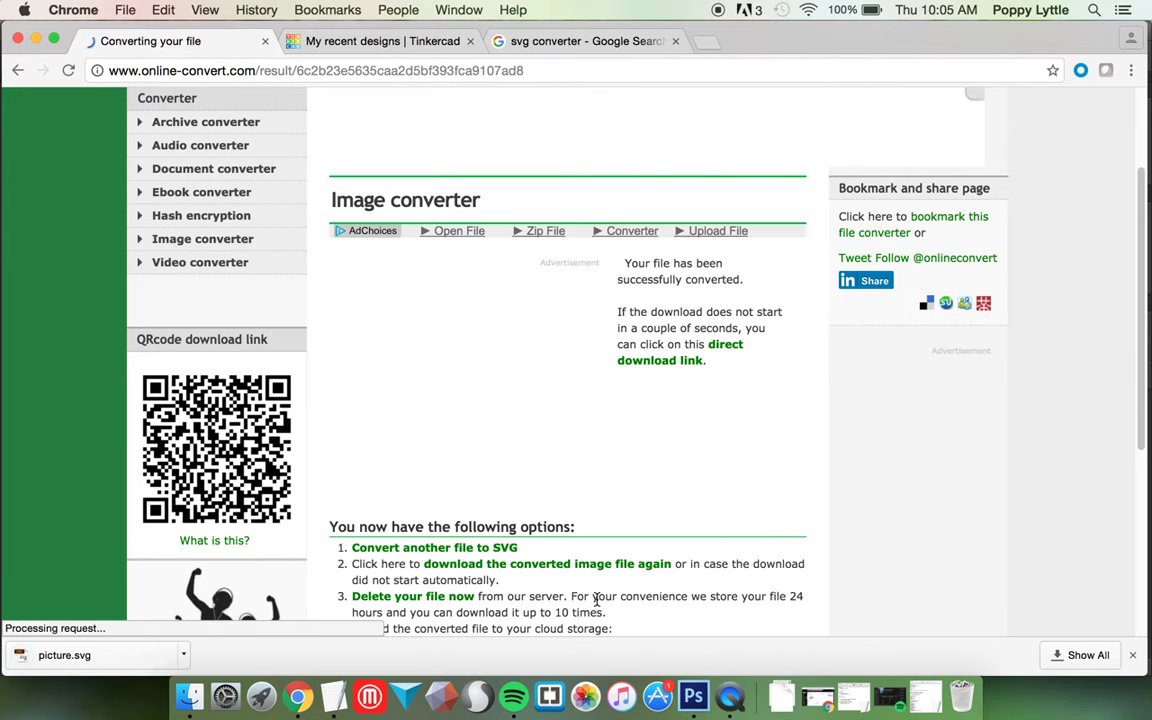
Switch to the Tinkercad recent designs page and create a new design
{"action": "left_click", "coordinate": [420, 41]}
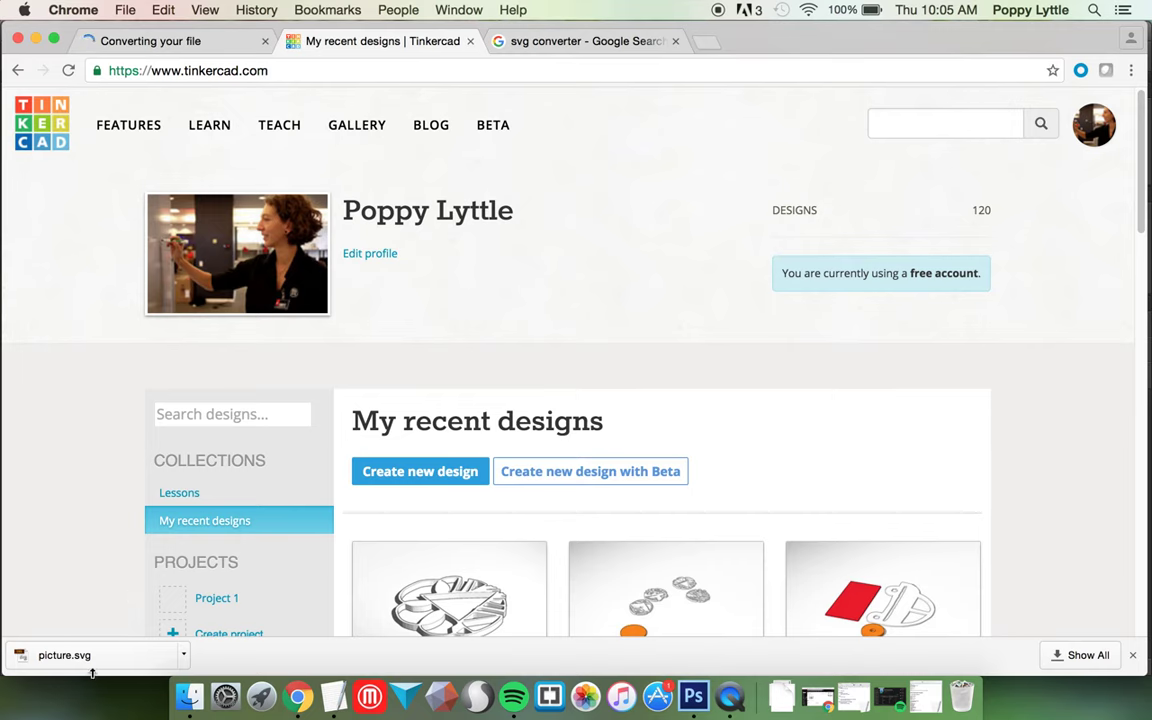
{"action": "scroll", "coordinate": [438, 583], "scroll_direction": "down", "scroll_amount": 2}
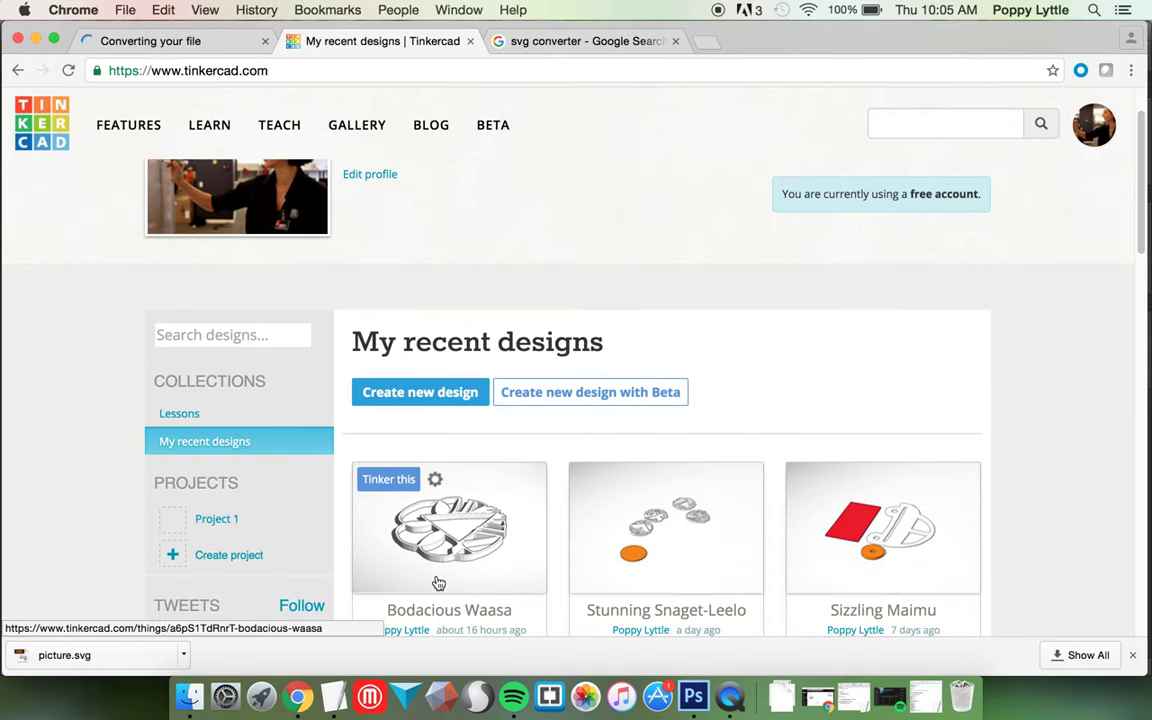
{"action": "left_click", "coordinate": [403, 400]}
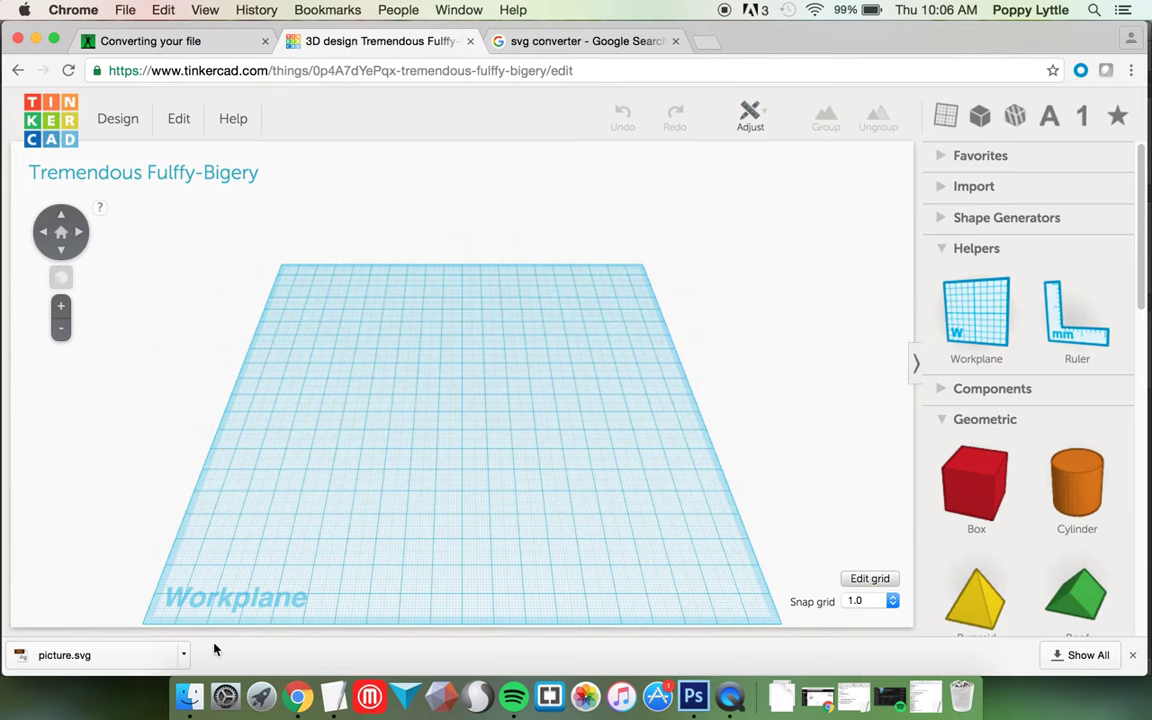
Import picture.svg from the Downloads folder into the design at 100% scale and 10 mm height
{"action": "left_click", "coordinate": [1010, 192]}
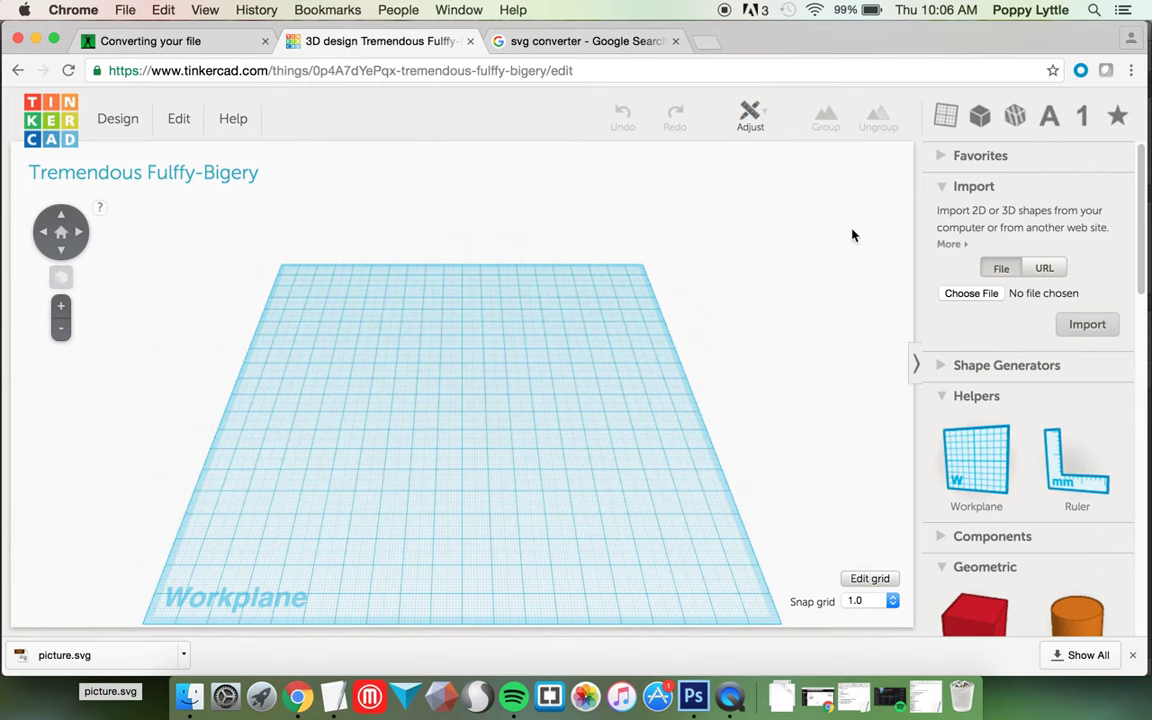
{"action": "left_click", "coordinate": [971, 293]}
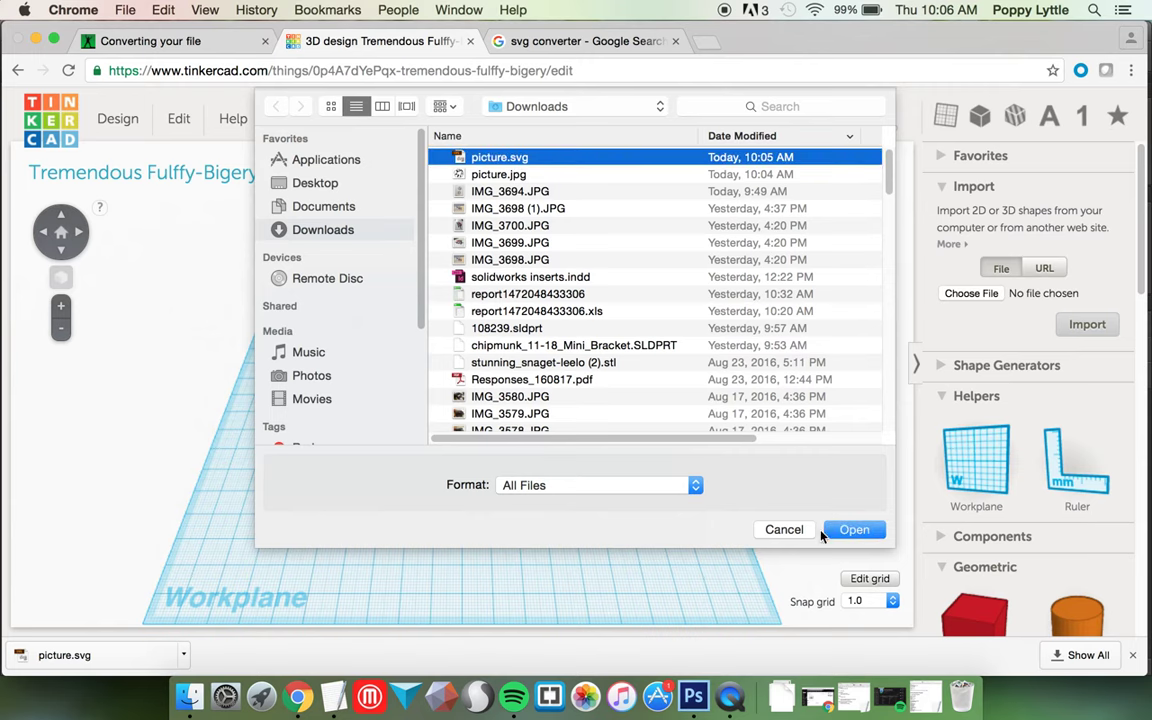
{"action": "left_click", "coordinate": [855, 531]}
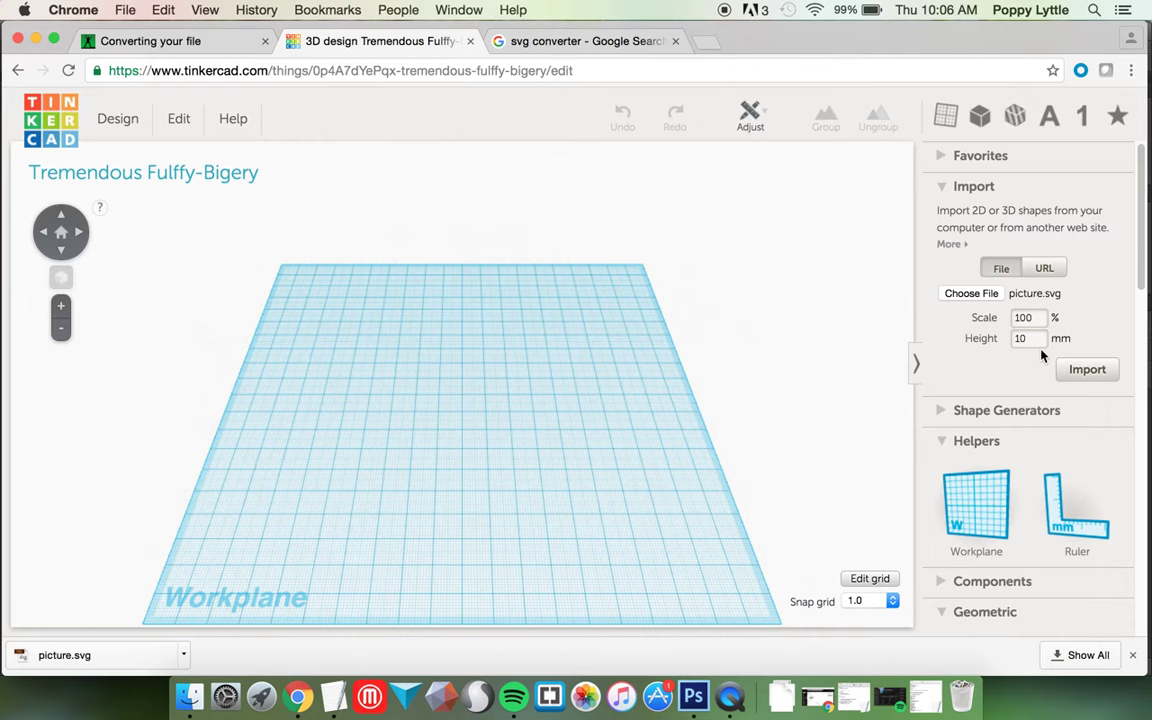
{"action": "left_click", "coordinate": [1084, 380]}
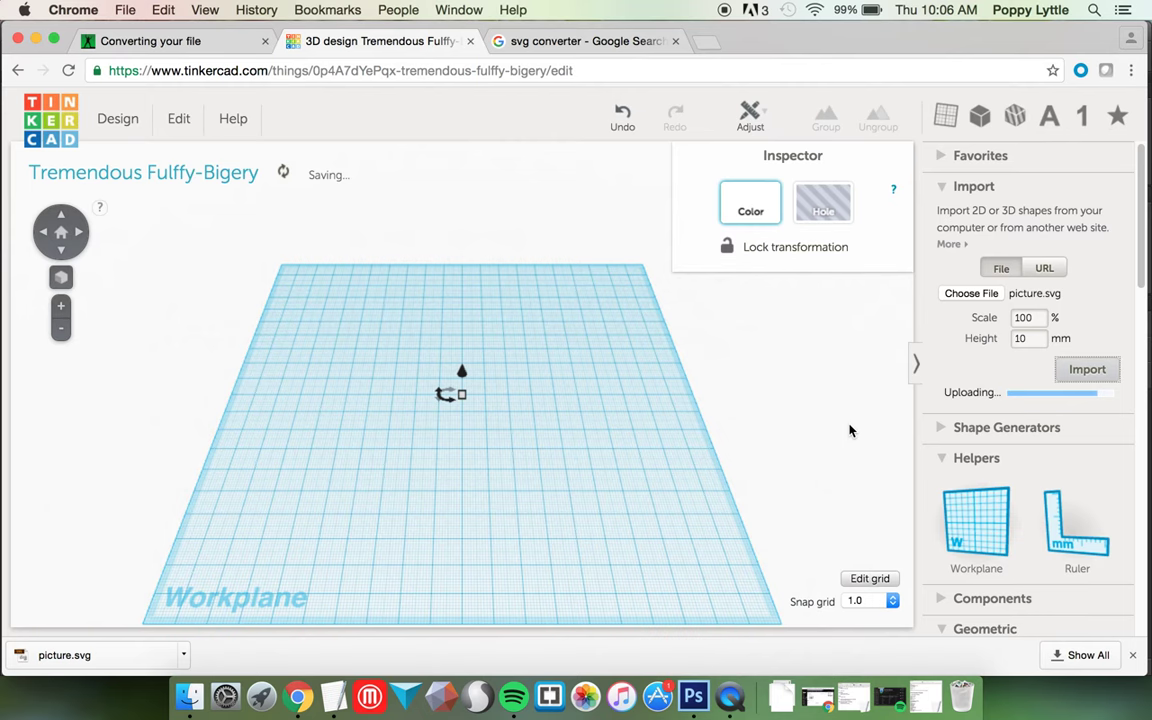
Place a ruler on the workplane beside the imported shape and set both the shape's width and length to 50 mm
{"action": "scroll", "coordinate": [259, 401], "scroll_direction": "down", "scroll_amount": 3}
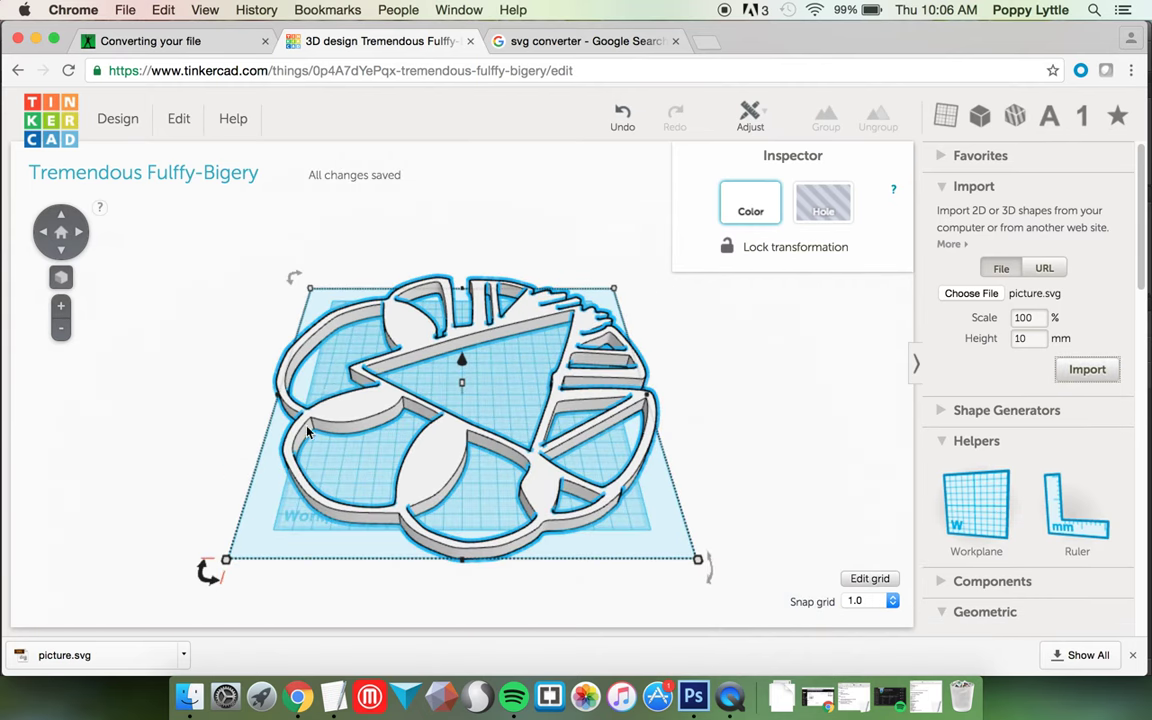
{"action": "right_click_drag", "start_coordinate": [307, 431], "coordinate": [456, 367]}
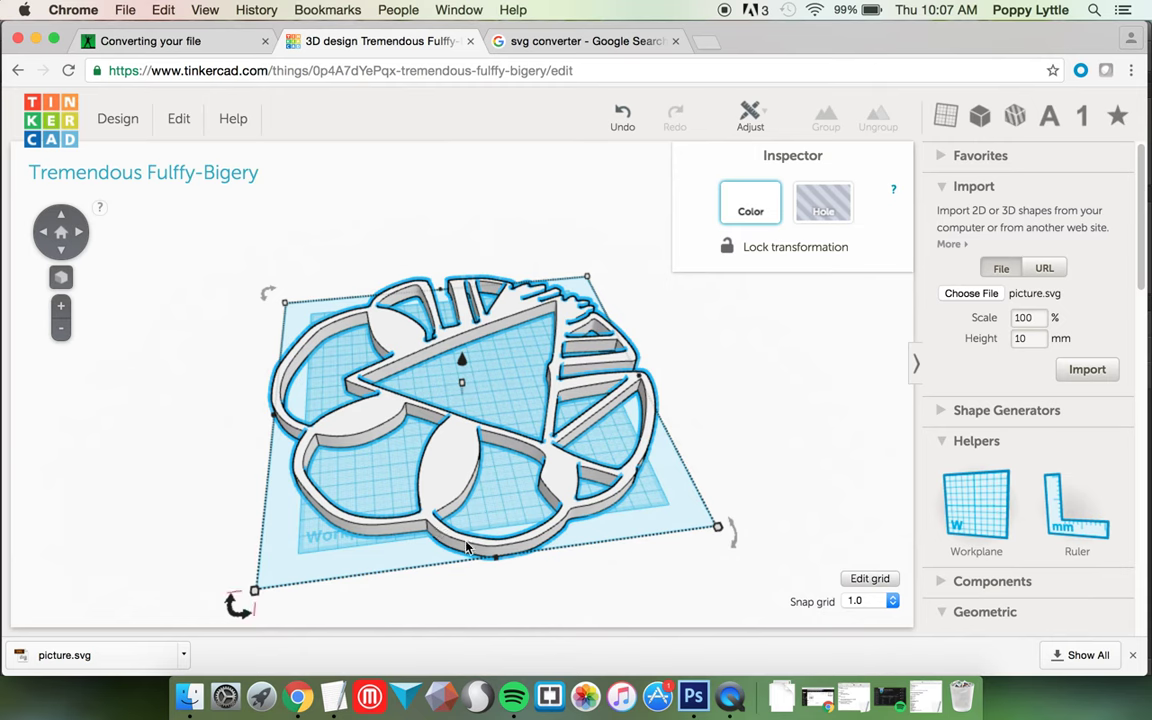
{"action": "left_click_drag", "start_coordinate": [1075, 505], "coordinate": [160, 577]}
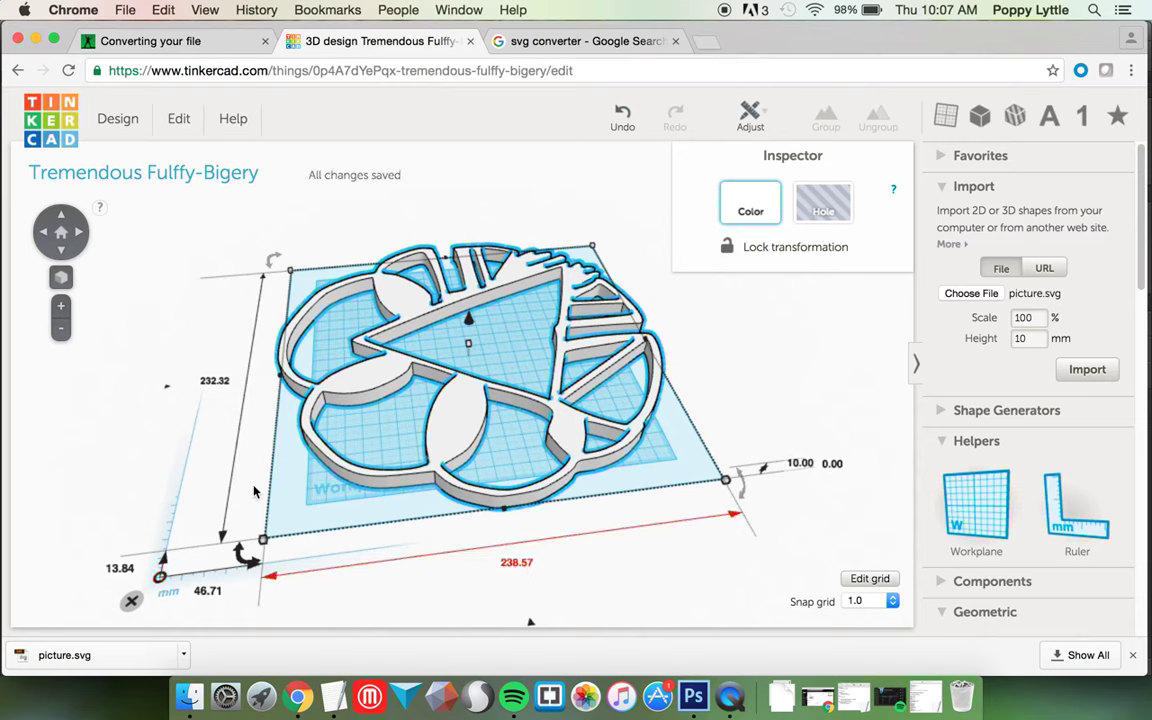
{"action": "left_click", "coordinate": [517, 563]}
{"action": "type", "text": "50"}
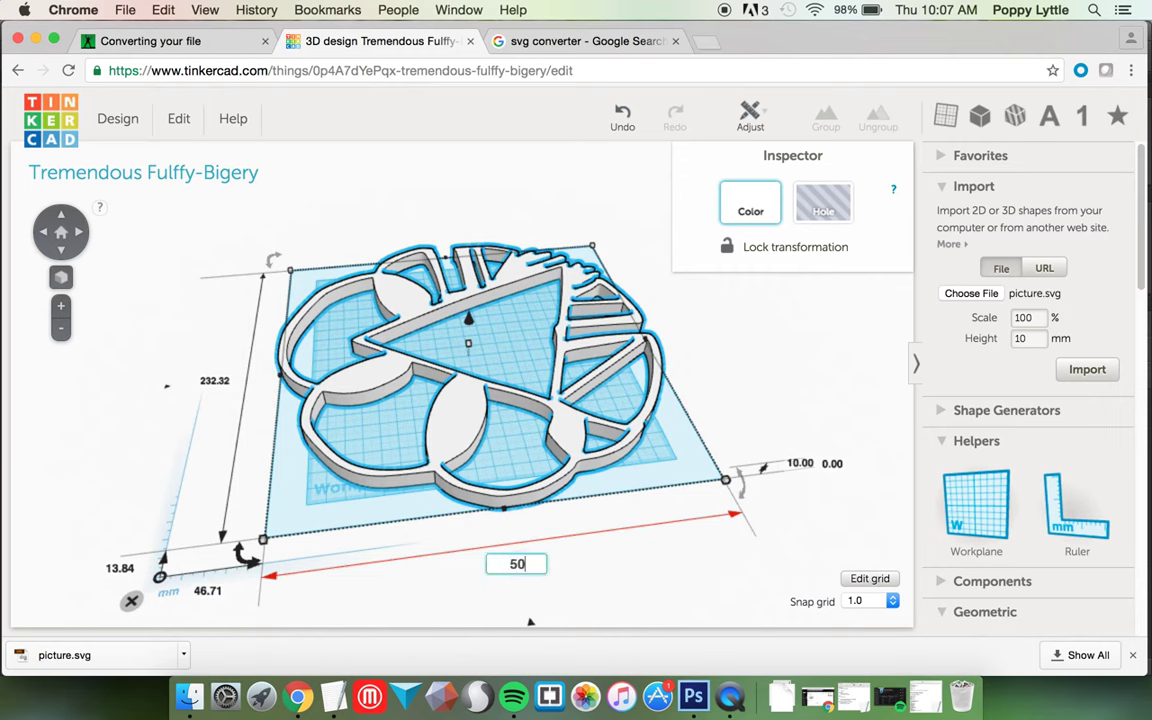
{"action": "key", "text": "Return"}
{"action": "left_click", "coordinate": [217, 382]}
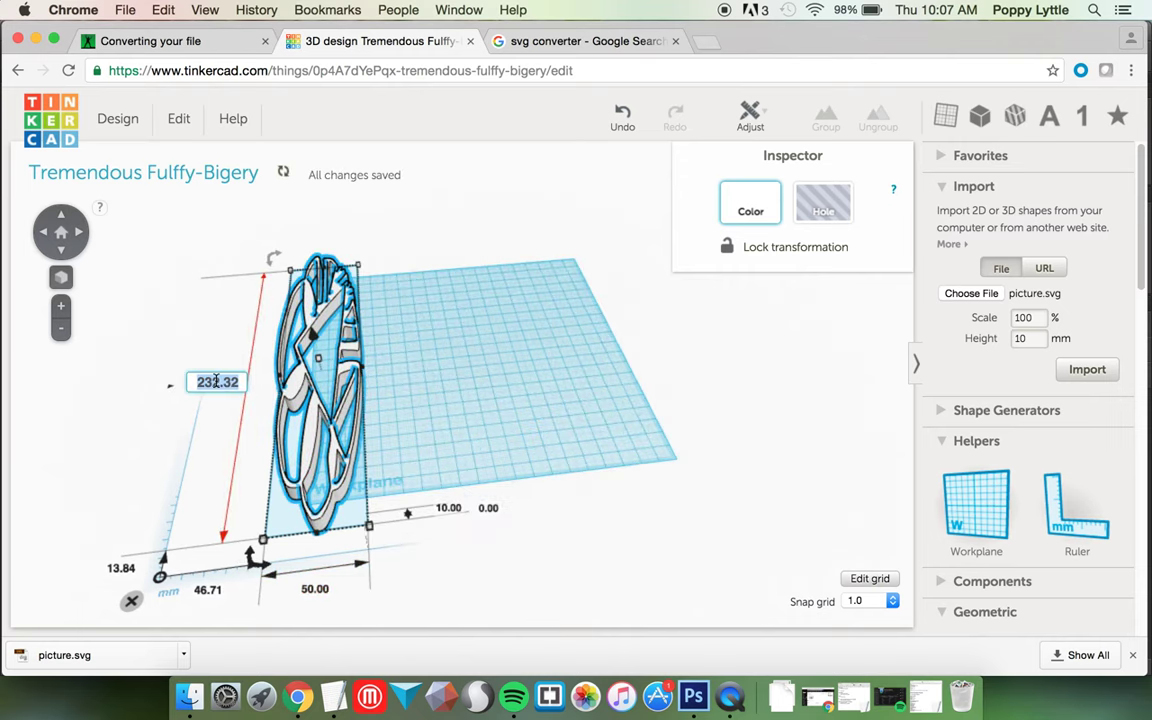
{"action": "type", "text": "50"}
{"action": "key", "text": "Return"}
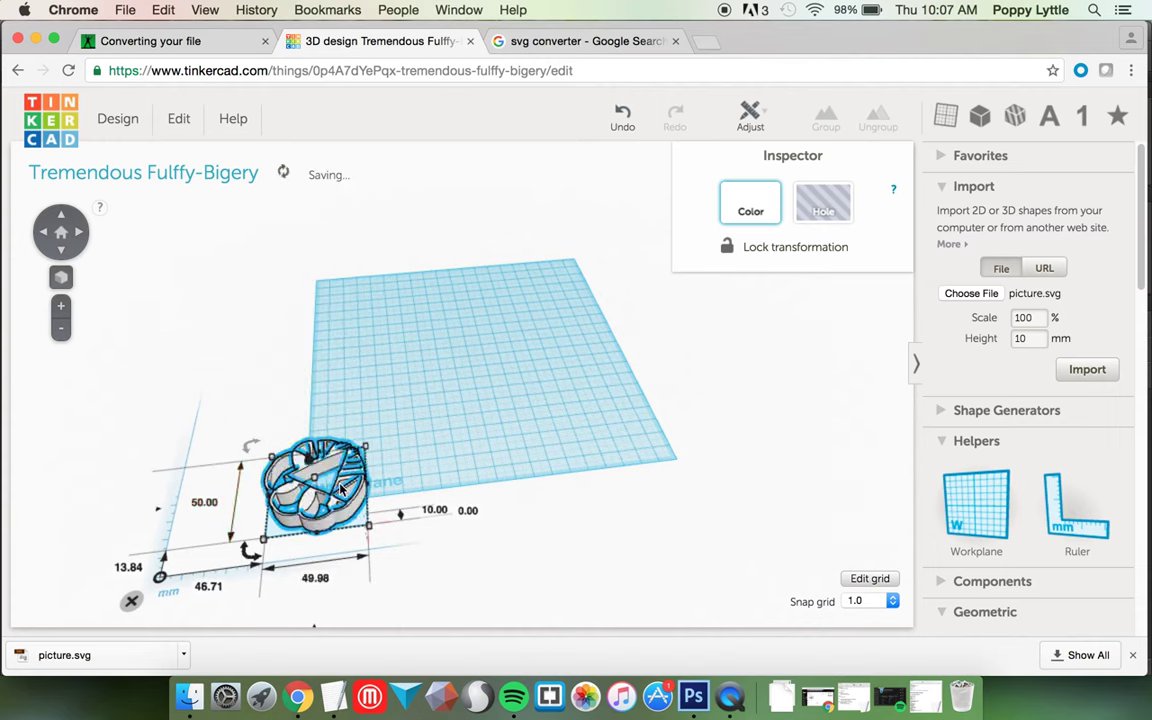
Move the resized shape to the middle of the workplane and set its height to 3 mm
{"action": "left_click_drag", "start_coordinate": [310, 480], "coordinate": [418, 403]}
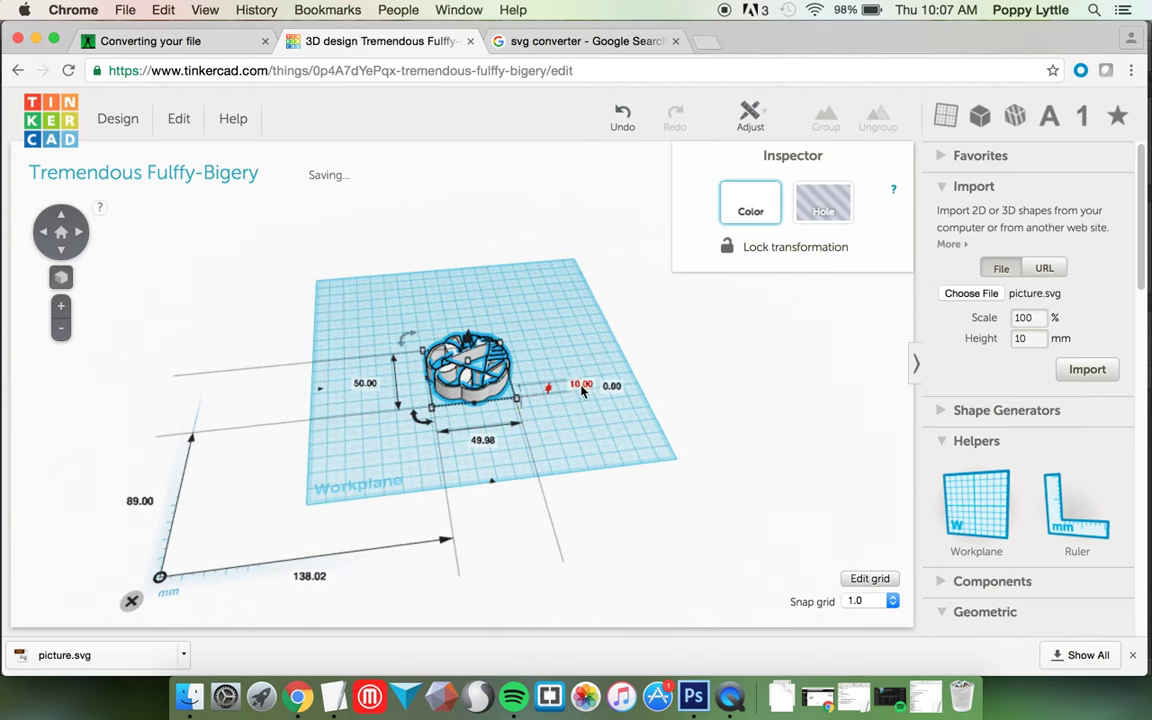
{"action": "left_click", "coordinate": [580, 384]}
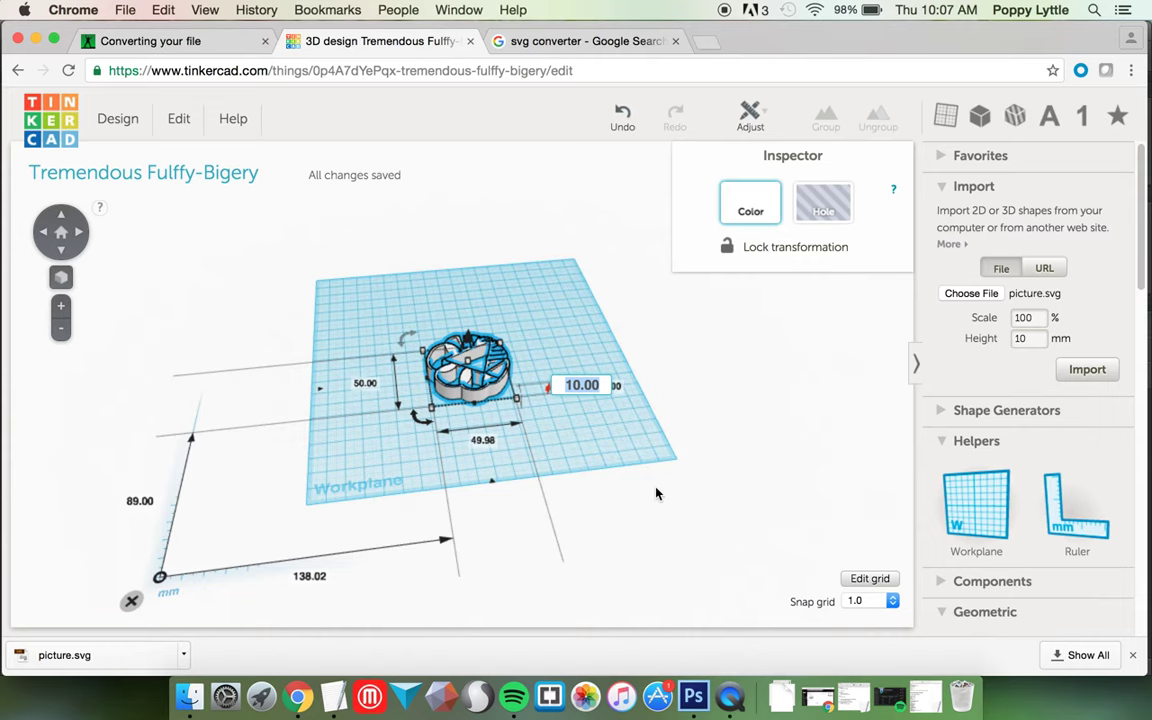
{"action": "type", "text": "3"}
{"action": "key", "text": "Return"}
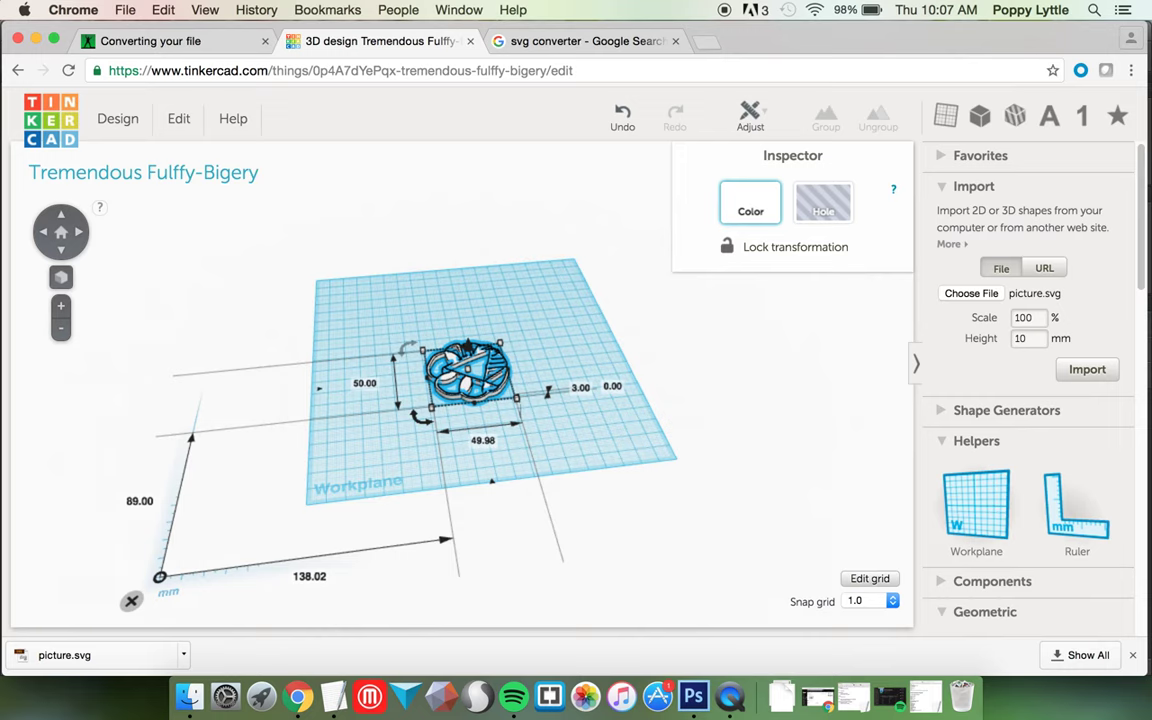
Download the finished model for 3D printing as an STL file
{"action": "scroll", "coordinate": [492, 460], "scroll_direction": "up", "scroll_amount": 3}
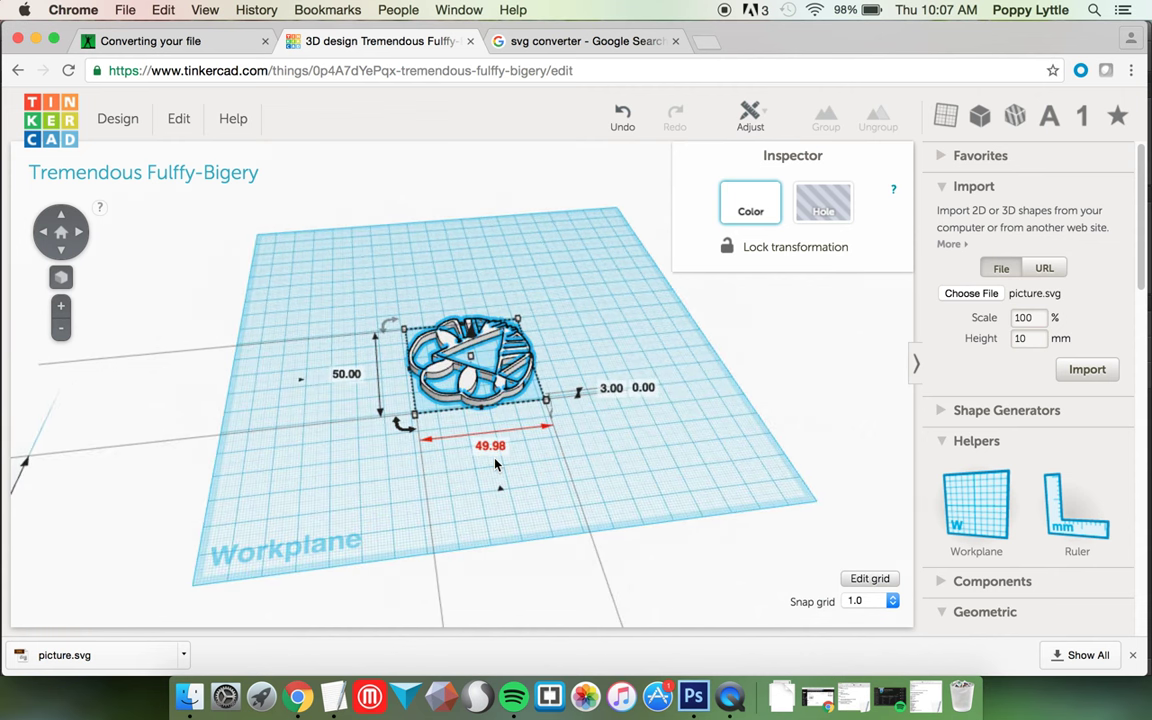
{"action": "right_click_drag", "start_coordinate": [495, 463], "coordinate": [483, 552]}
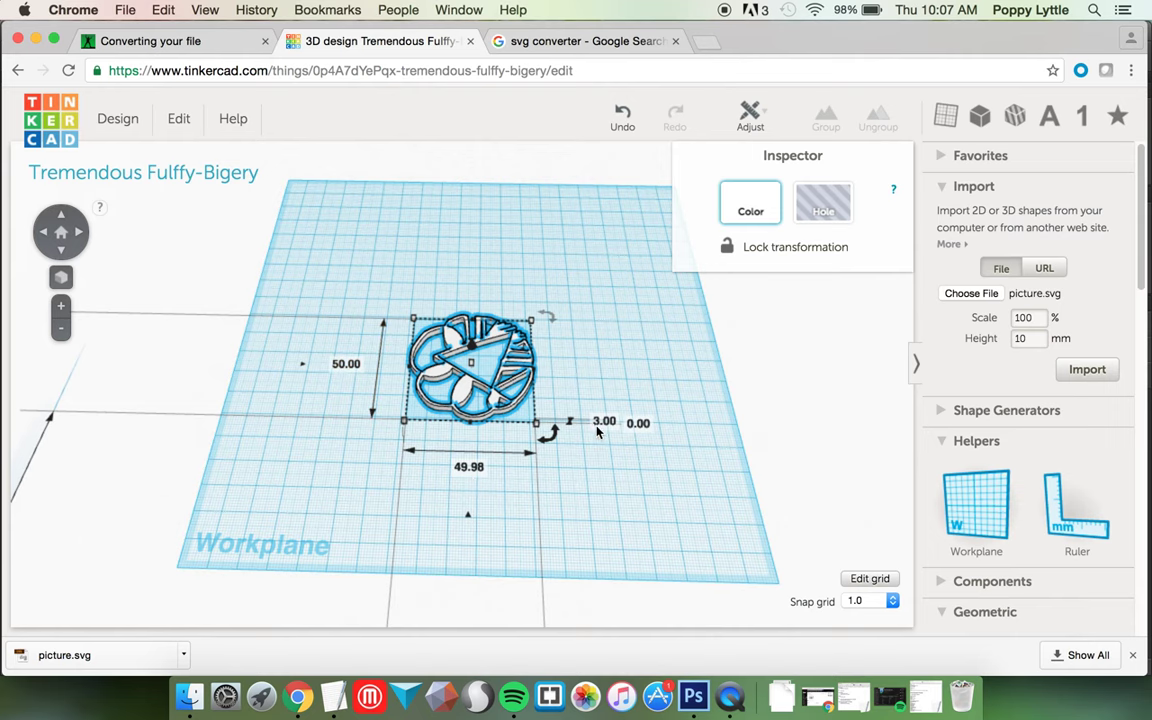
{"action": "left_click", "coordinate": [120, 119]}
{"action": "left_click", "coordinate": [138, 260]}
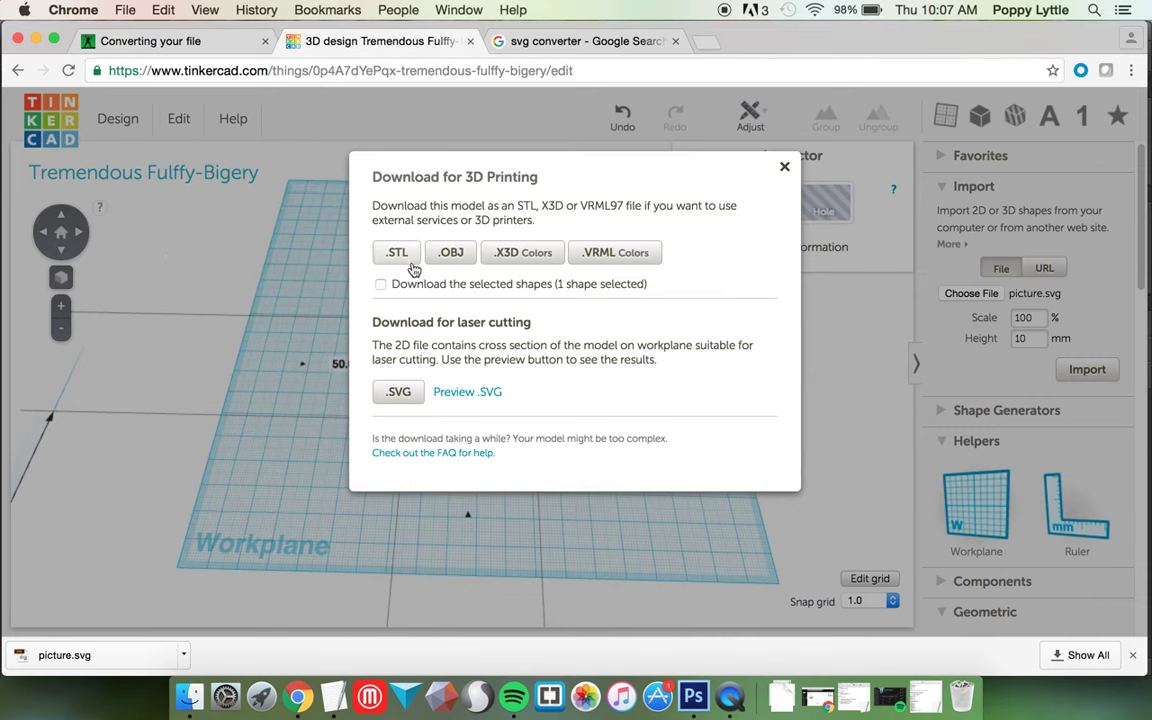
{"action": "left_click", "coordinate": [410, 267]}
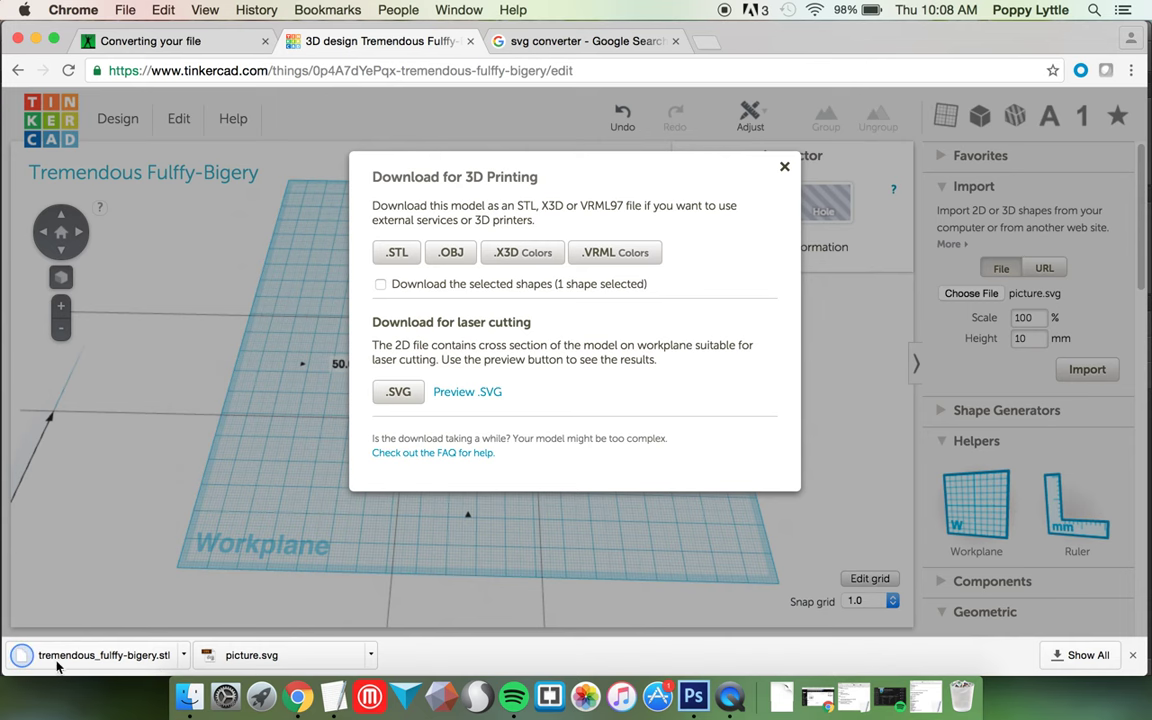
Find the downloaded STL in Finder, switch to MakerBot and add tremendous_fulffy-bigery.stl from Downloads to the build plate
{"action": "left_click", "coordinate": [187, 698]}
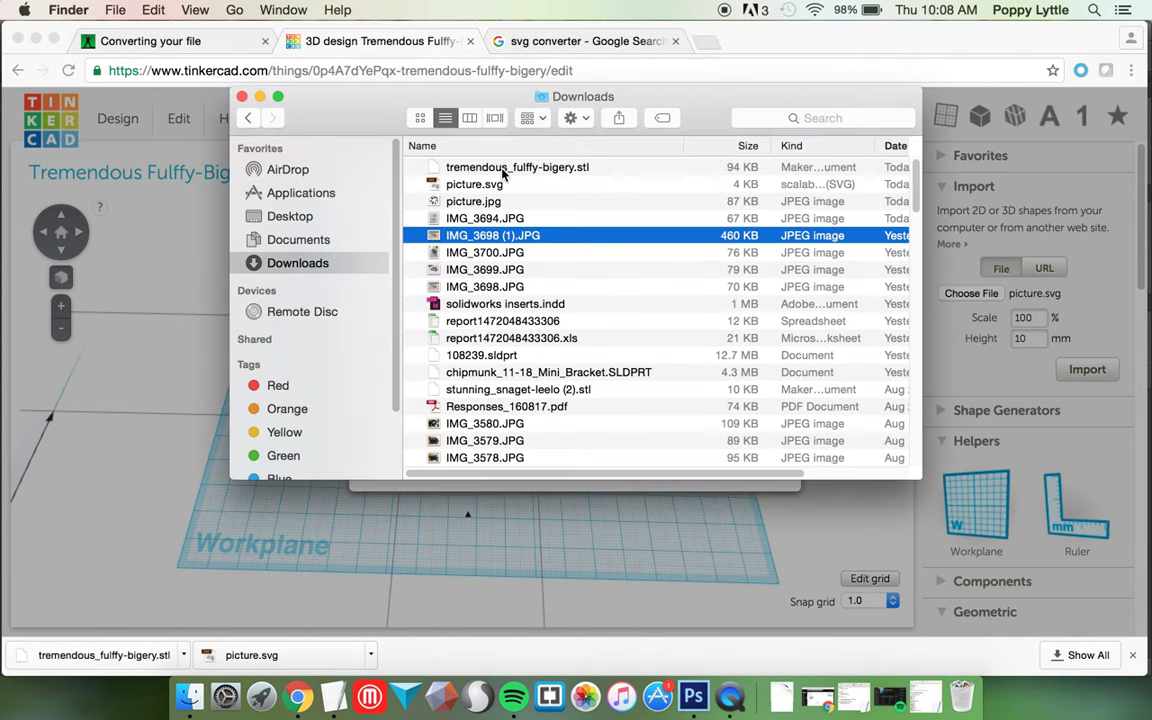
{"action": "left_click", "coordinate": [369, 695]}
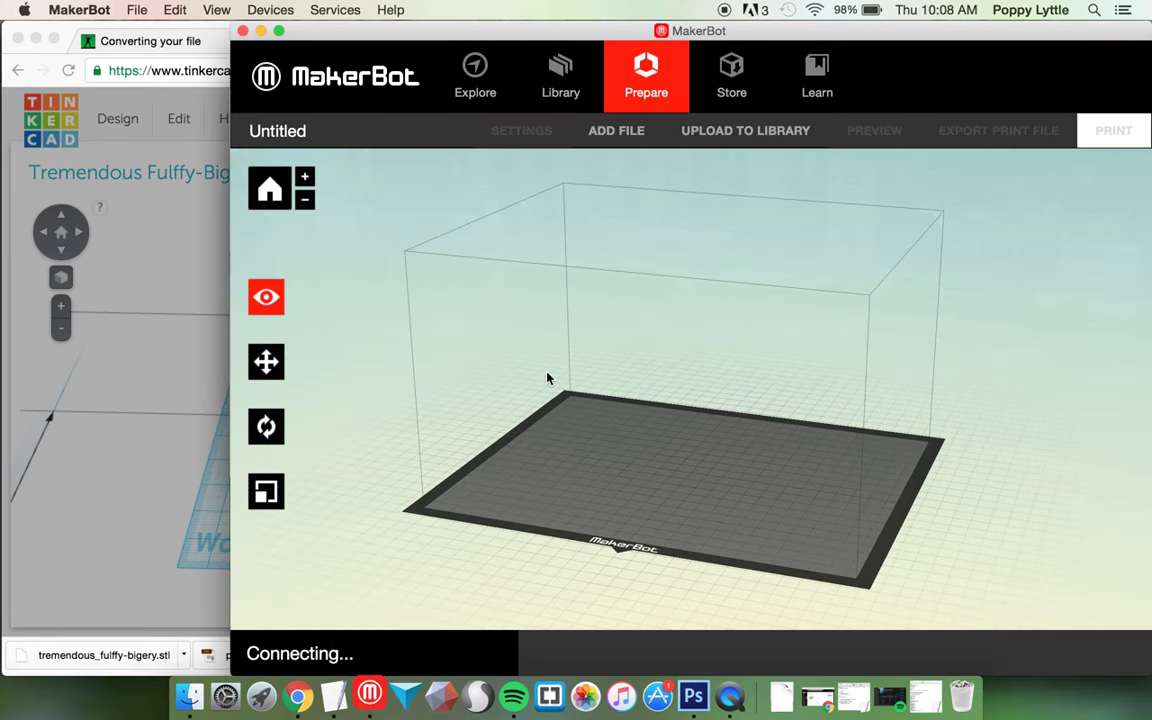
{"action": "left_click", "coordinate": [616, 131]}
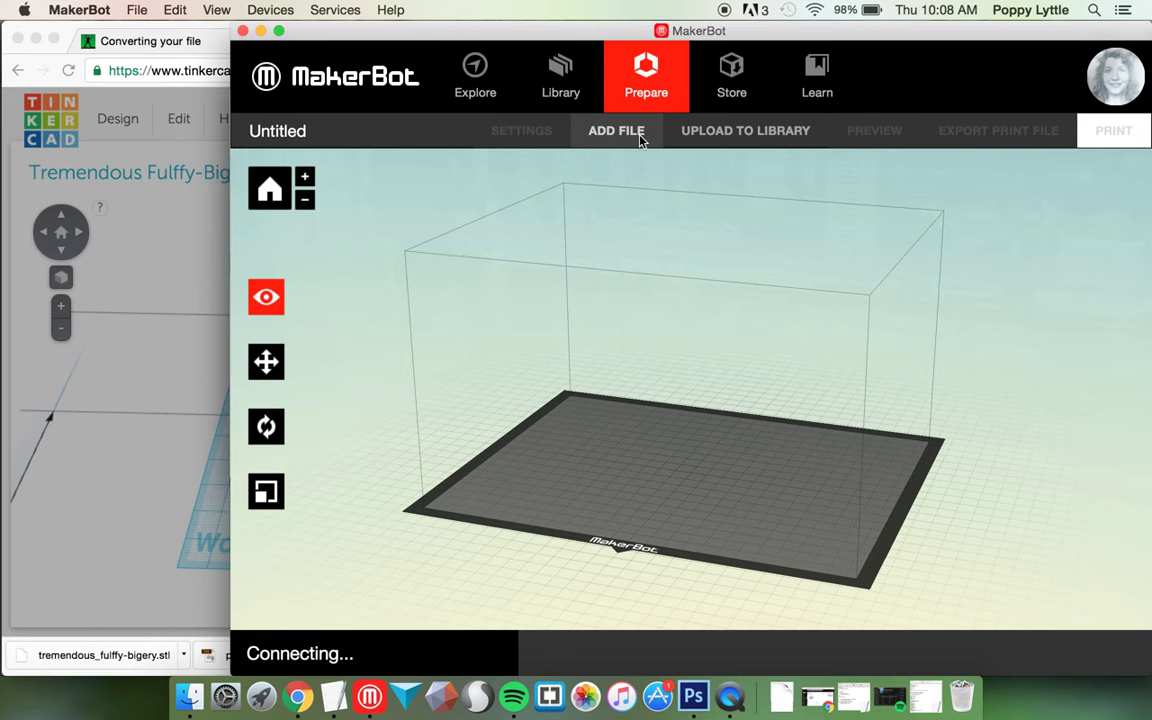
{"action": "double_click", "coordinate": [560, 160]}
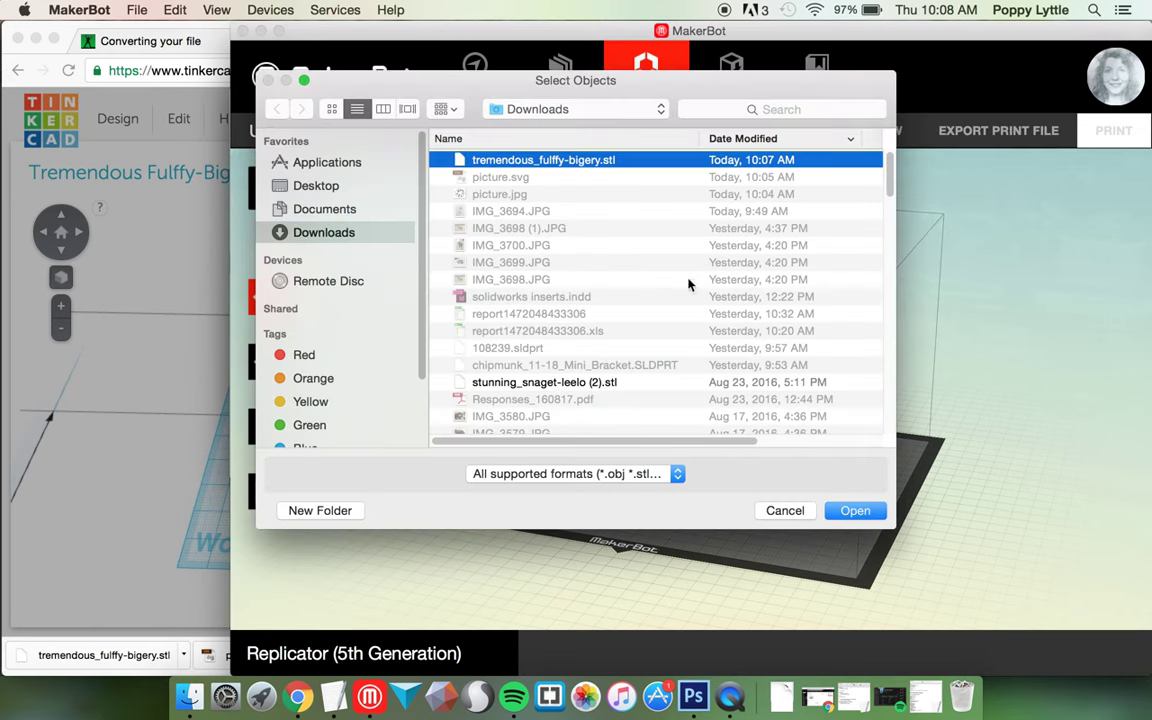